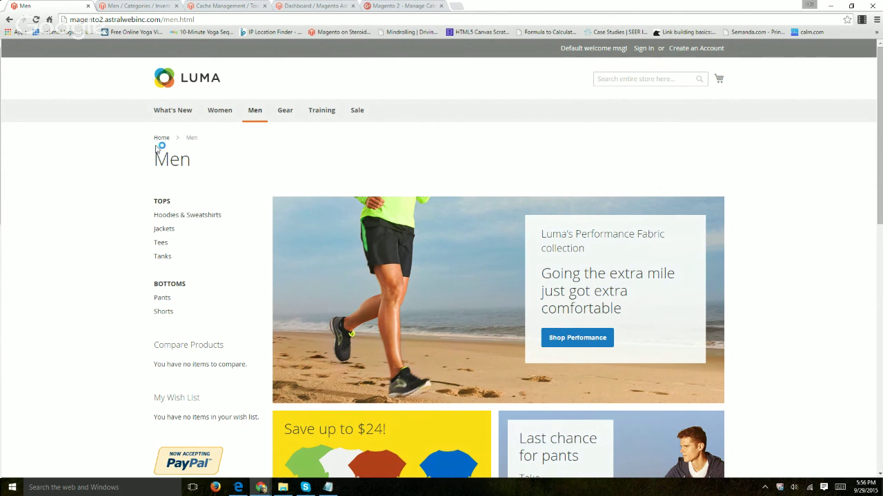
Step: Open the storefront home page and examine the product listing of the Women > Tops category
click(198, 82)
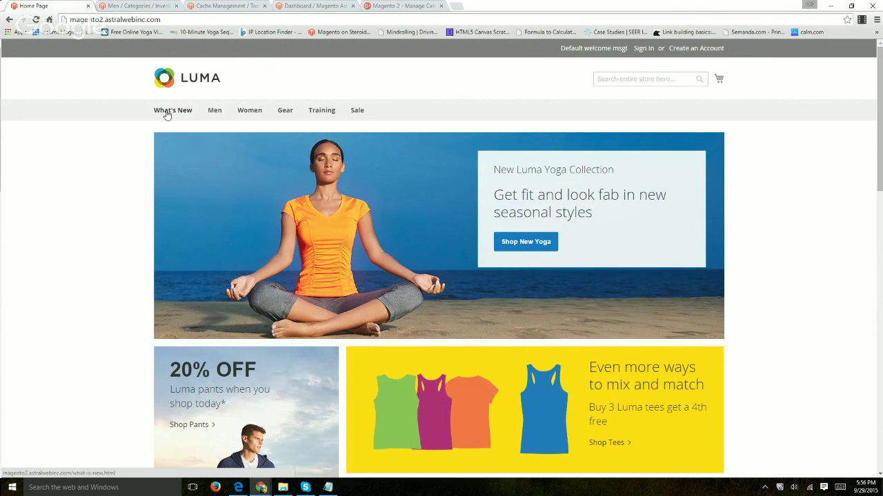
mouse_move(254, 112)
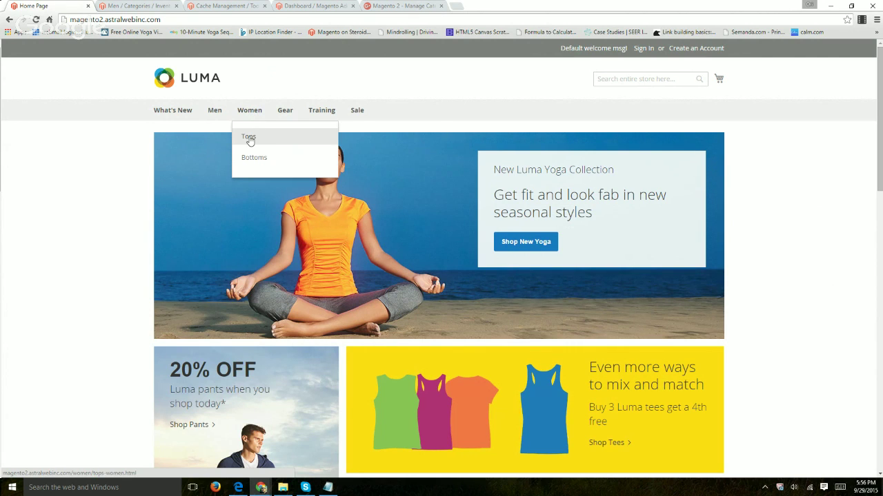
click(248, 137)
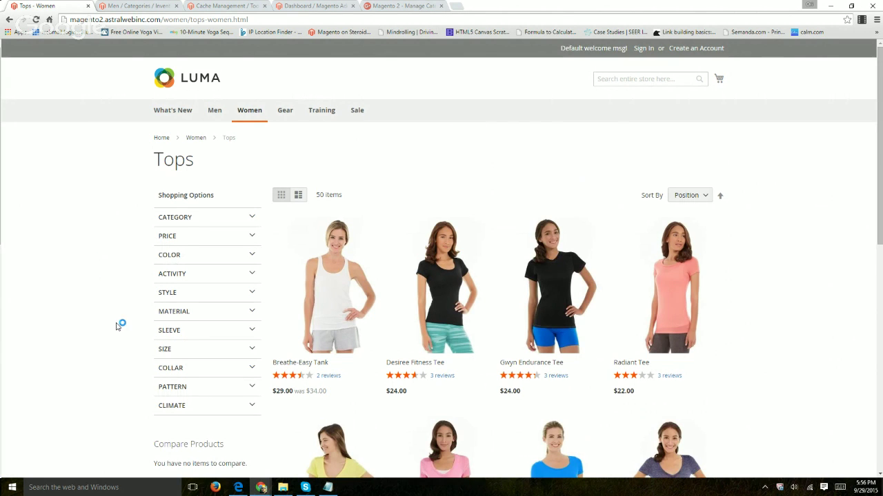
scroll(151, 333, down, 1)
scroll(150, 333, down, 1)
scroll(127, 339, up, 2)
Step: Switch to the Magento admin and open the category management page under Products
click(141, 6)
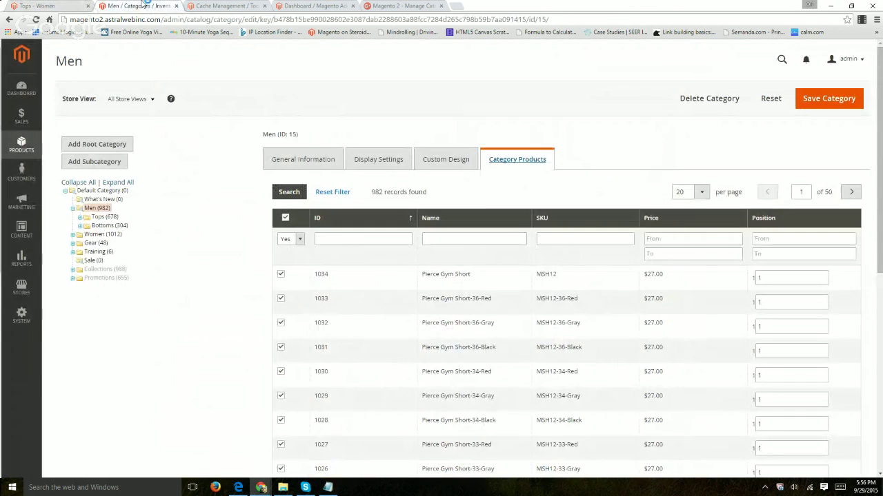
click(21, 55)
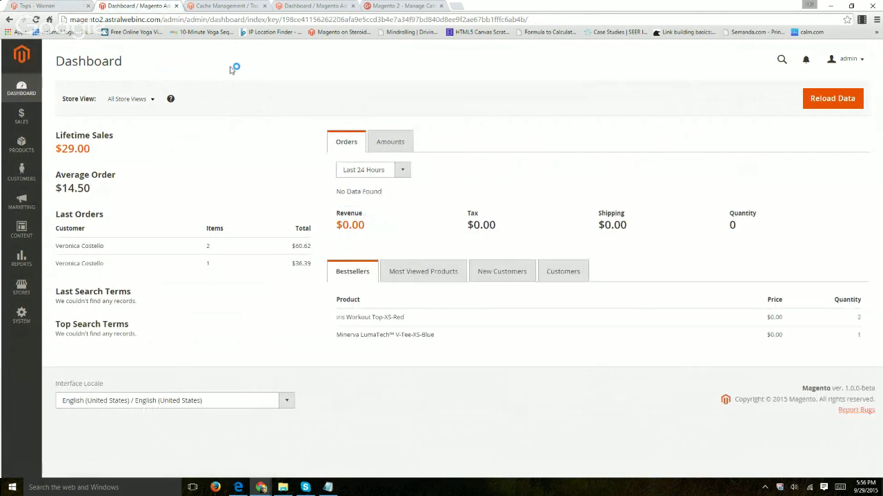
click(17, 146)
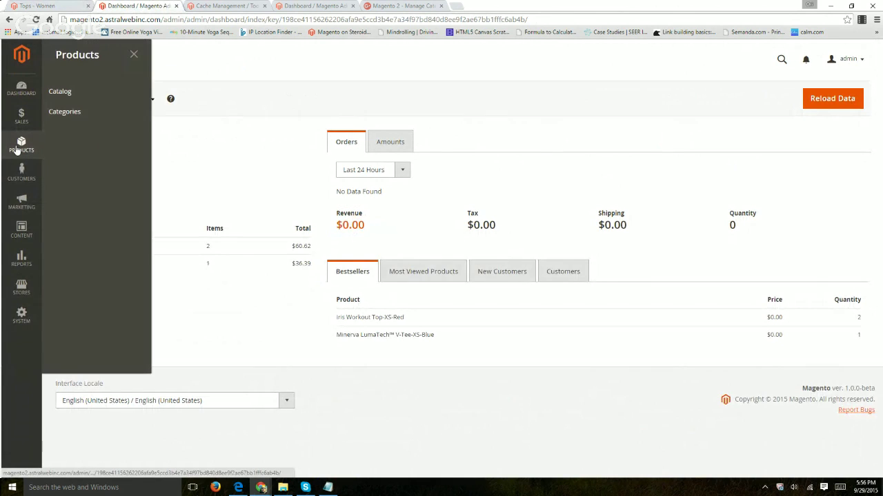
click(77, 111)
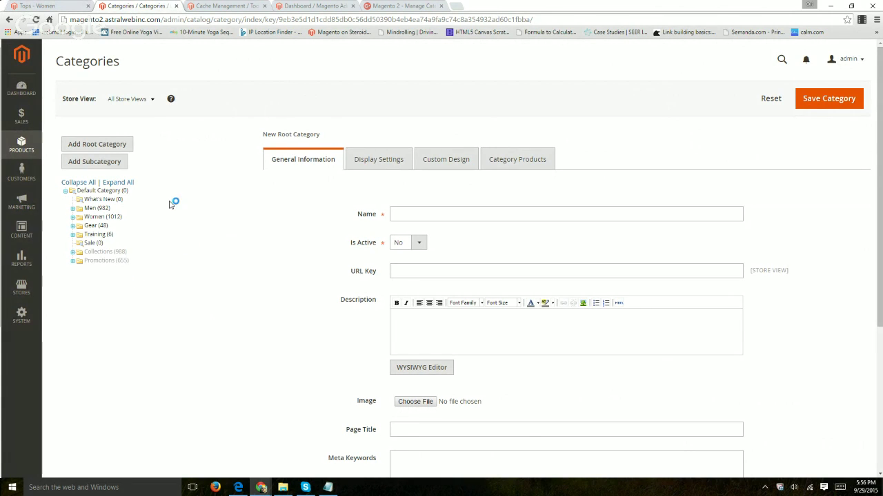
Step: Expand the Men category and its Tops subcategory in the tree, and compare the structure with the storefront's navigation menu
click(72, 208)
click(79, 218)
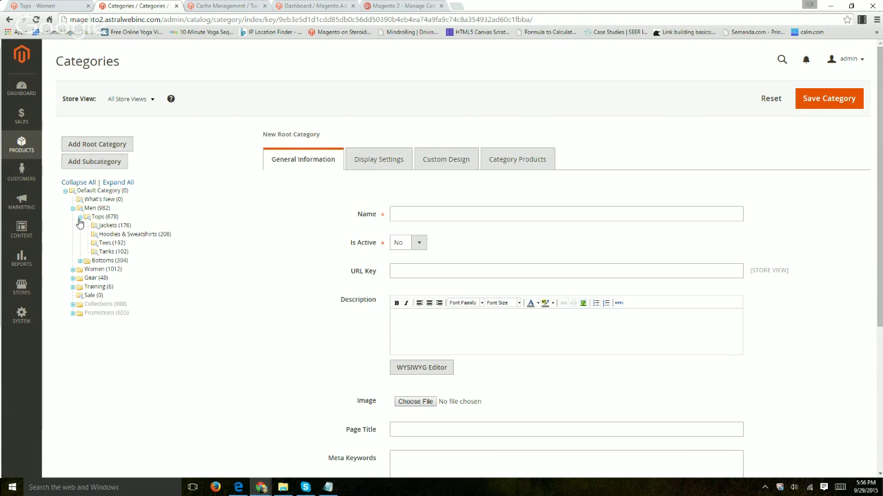
click(126, 200)
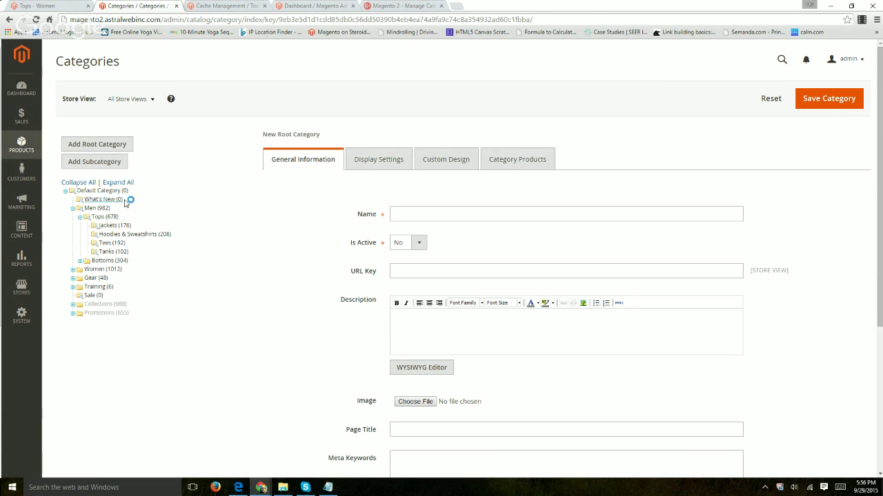
click(111, 254)
drag(111, 255, 164, 223)
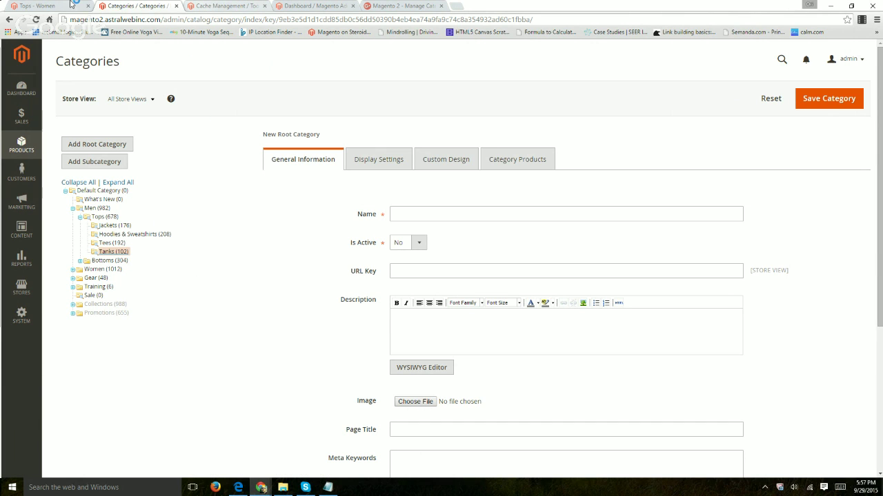
click(38, 5)
mouse_move(238, 121)
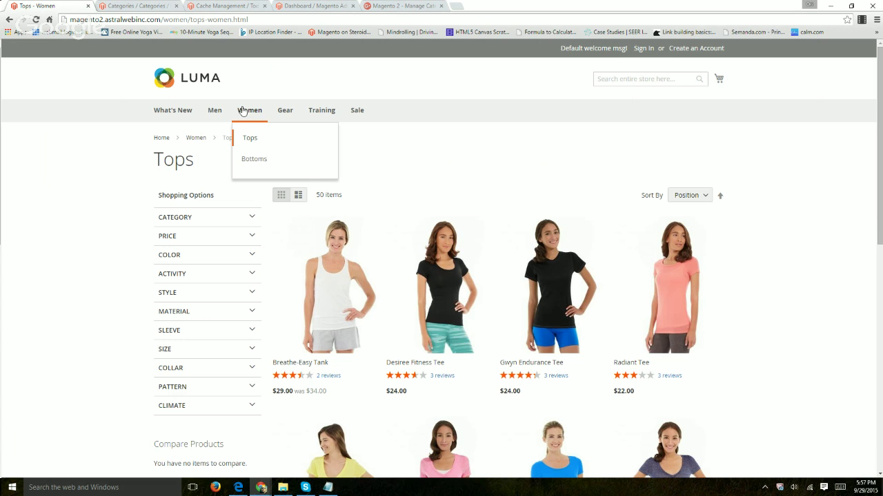
click(126, 5)
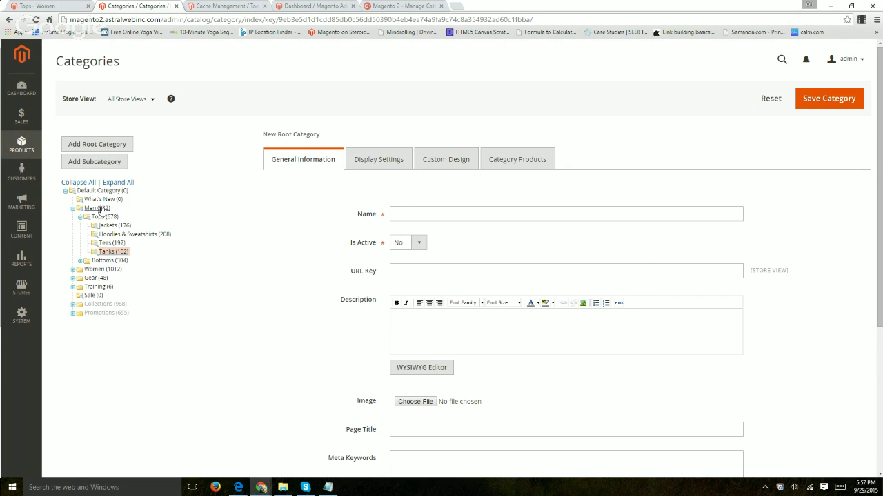
Step: Move the Women category above What's New, and move it again into Men as the subcategory after Bottoms, accepting both moves
drag(89, 269, 89, 201)
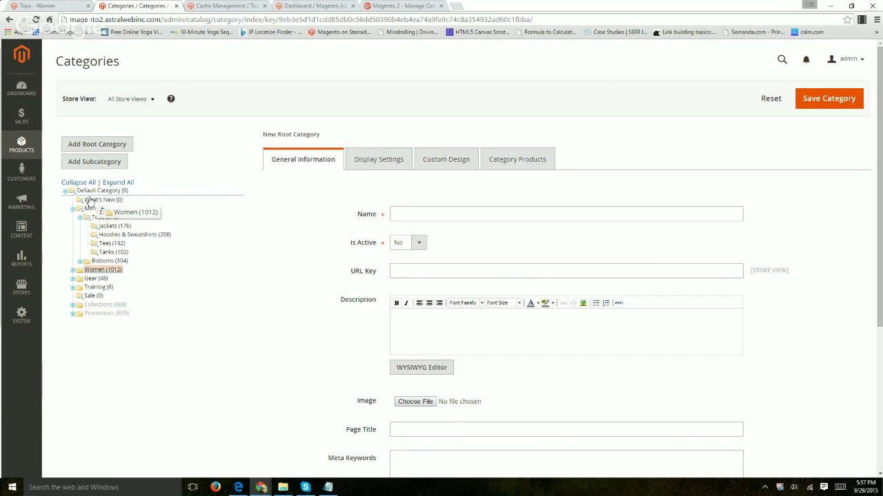
drag(90, 202, 93, 200)
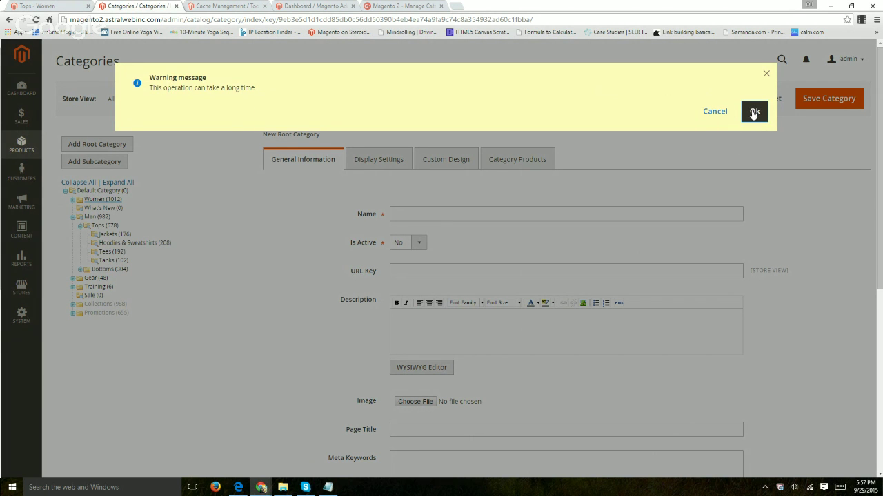
click(751, 113)
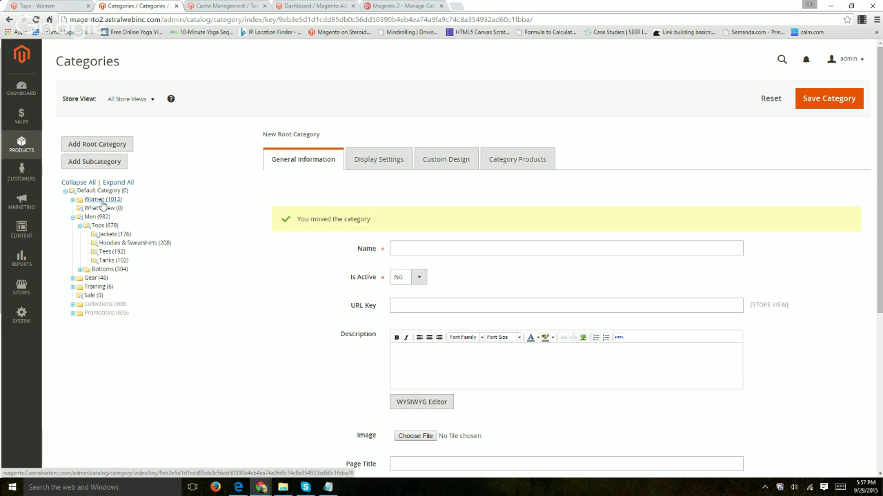
mouse_move(95, 204)
mouse_down()
mouse_move(112, 204)
mouse_move(91, 218)
mouse_up()
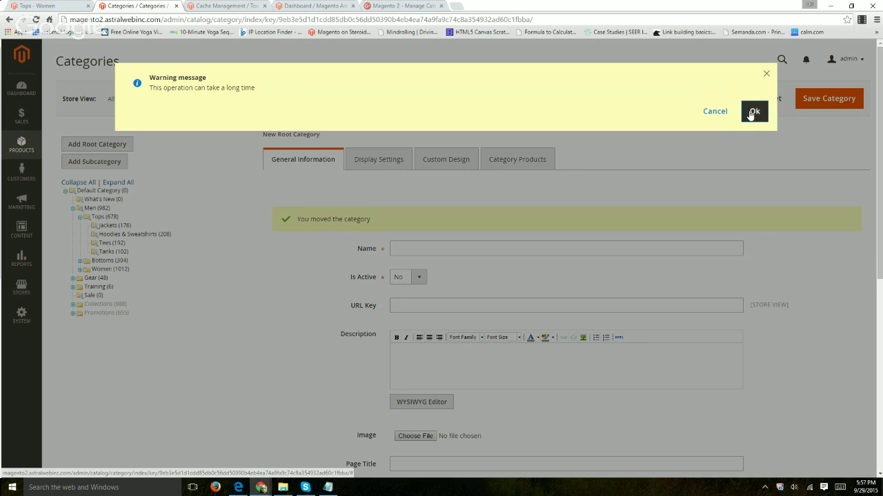
click(753, 113)
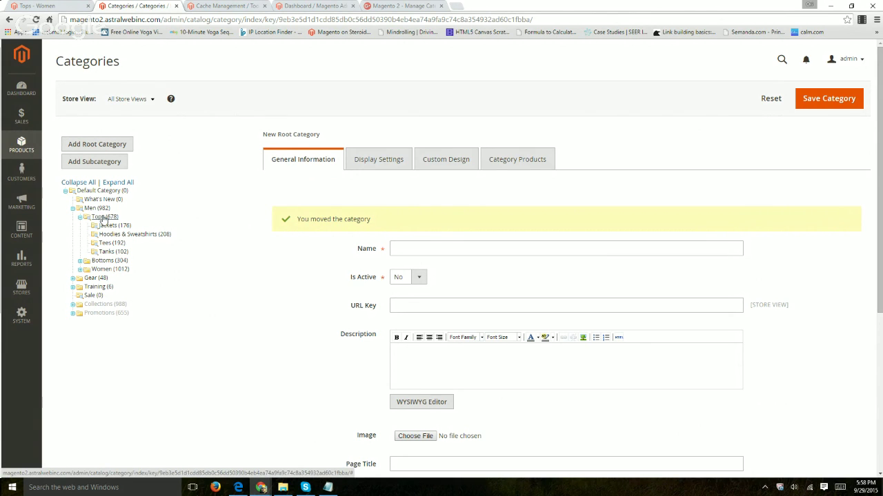
Step: Open the Jackets category under Men > Tops and examine its category ID
click(108, 226)
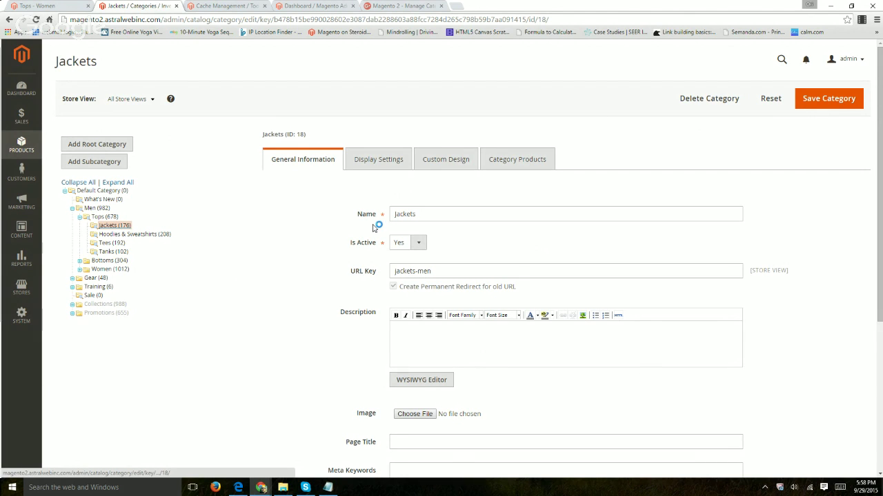
drag(263, 133, 307, 133)
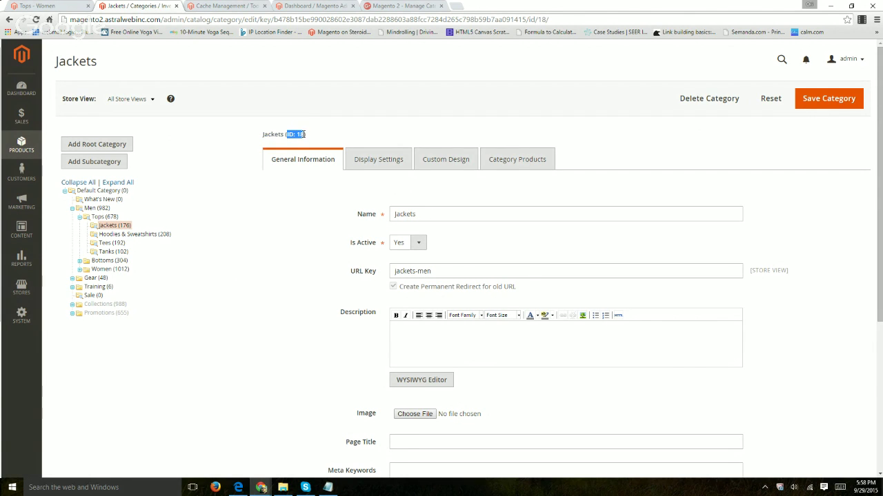
click(310, 135)
Step: Compare the category's name and active setting with the storefront title, and open the Men > Tops > Jackets page on the storefront
click(78, 7)
double_click(156, 160)
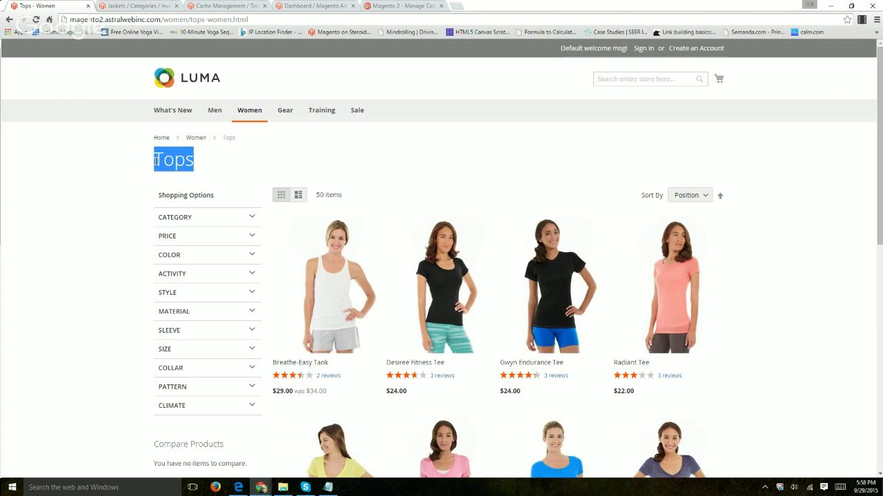
click(138, 5)
click(429, 244)
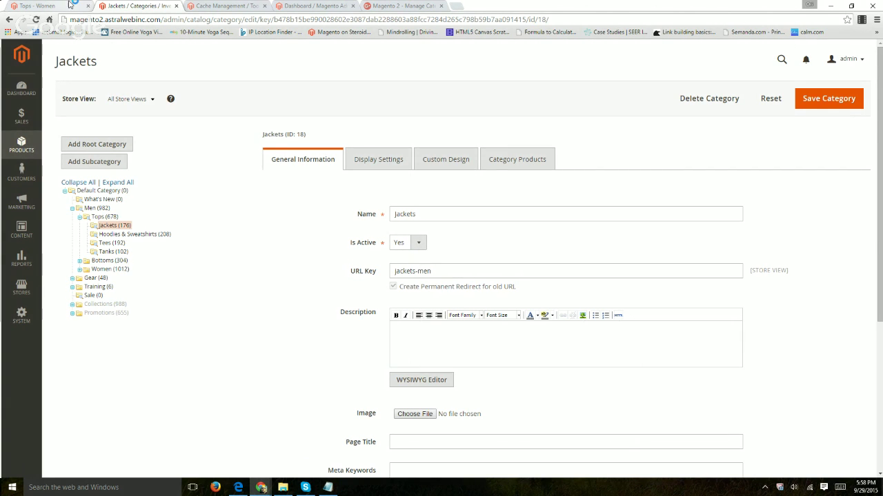
click(42, 6)
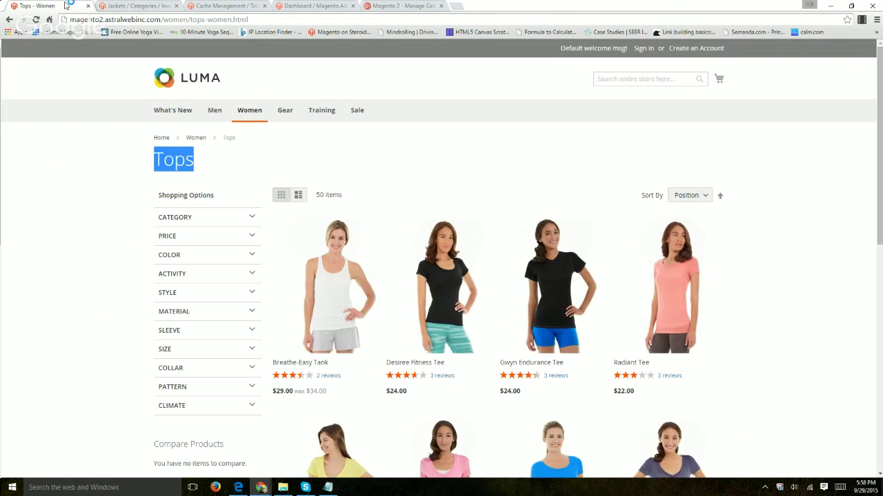
click(219, 138)
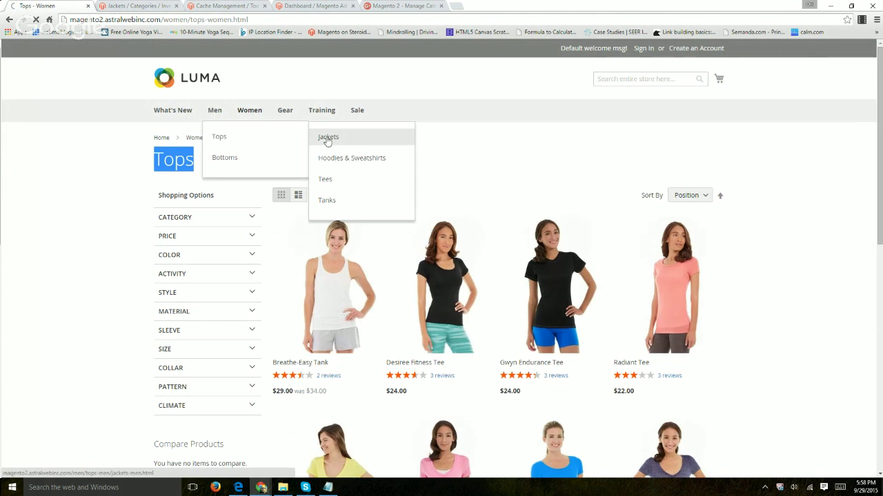
click(150, 5)
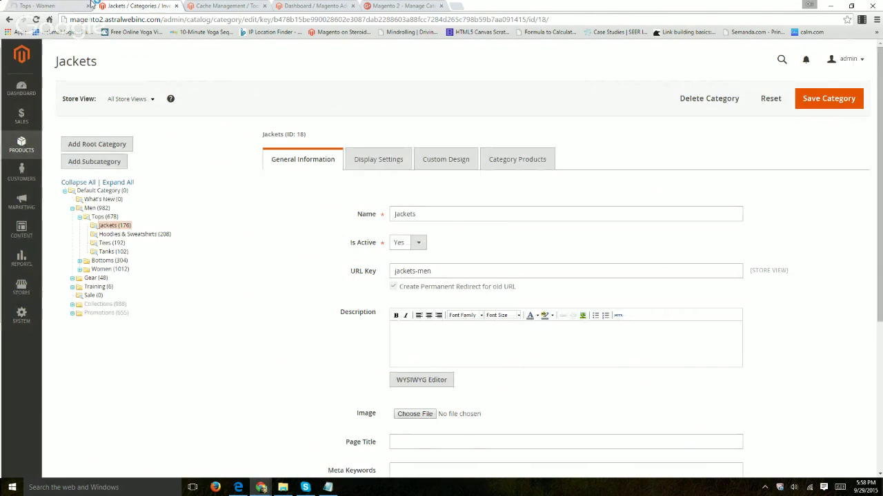
click(41, 5)
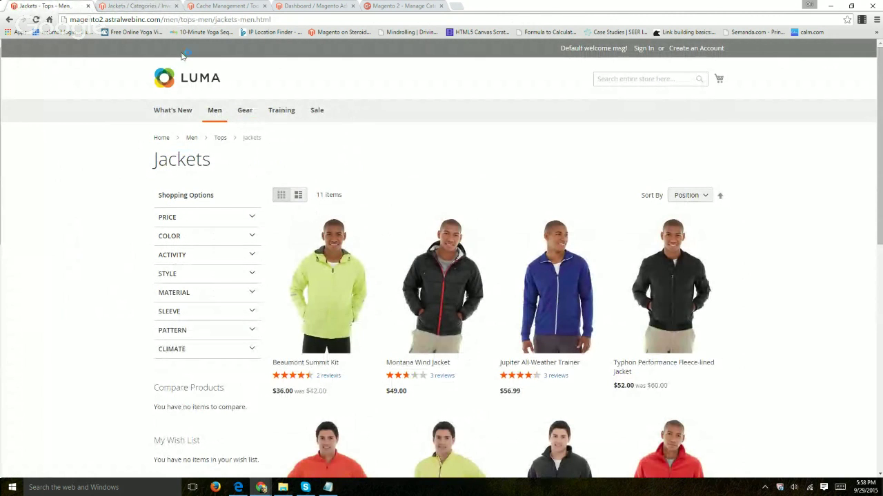
Step: Compare the Jackets category's URL key with its storefront page address, and review the remaining general information fields
drag(223, 21, 240, 21)
click(141, 6)
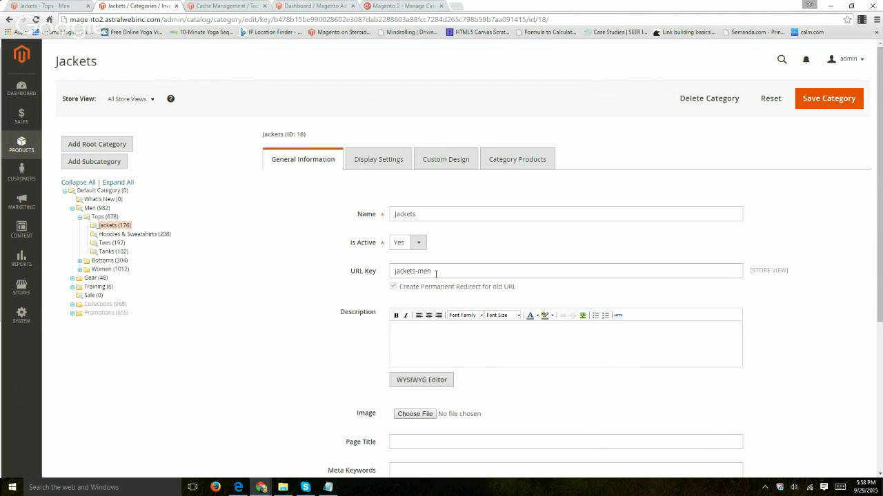
drag(434, 271, 378, 270)
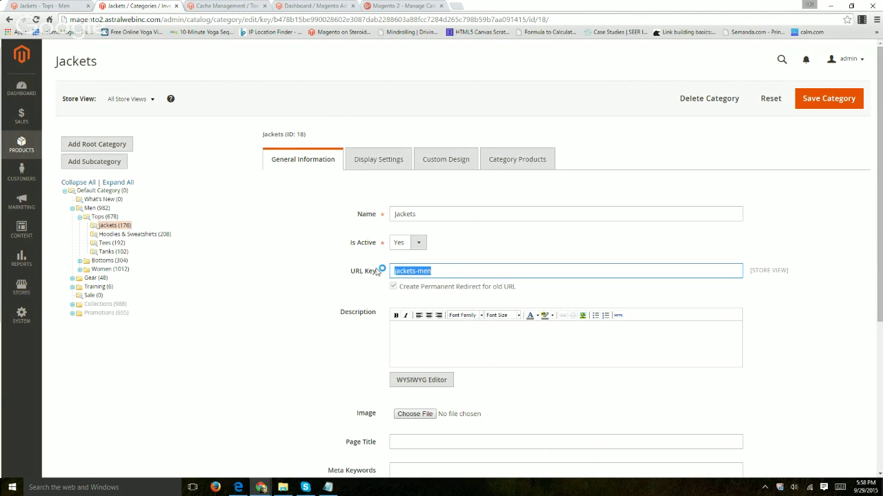
click(60, 6)
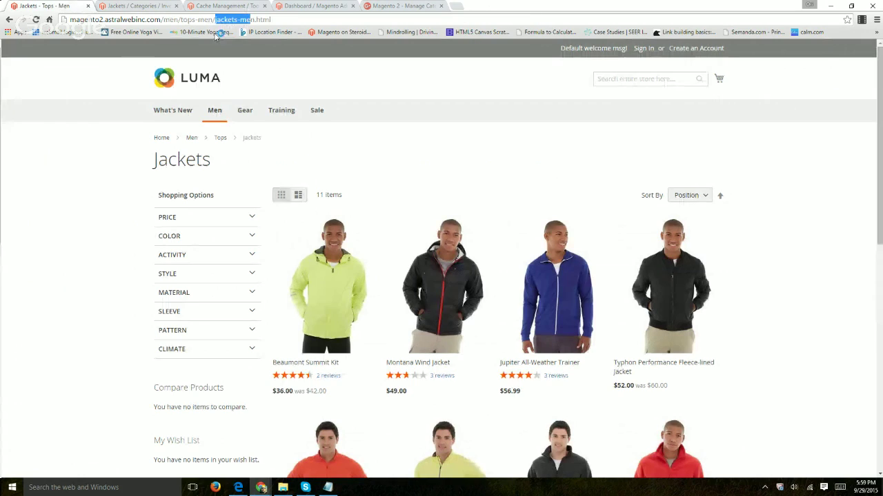
drag(255, 20, 274, 20)
click(141, 5)
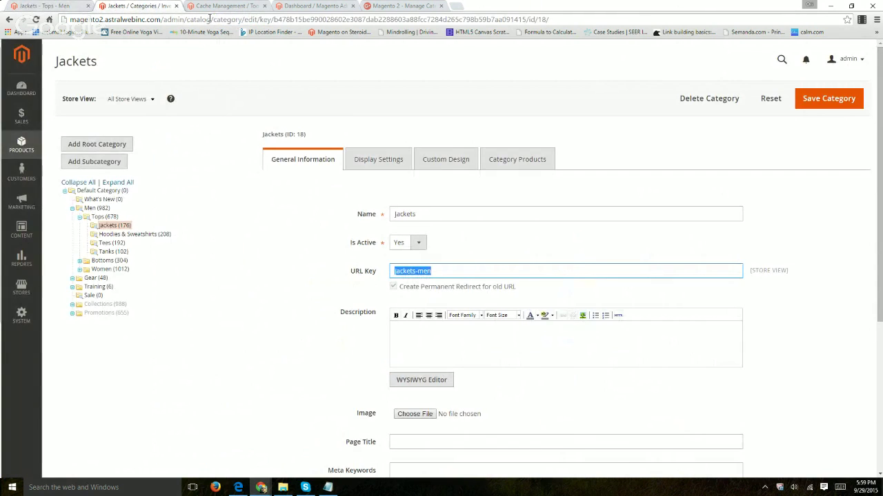
click(60, 6)
drag(215, 20, 255, 19)
click(150, 3)
scroll(414, 303, down, 1)
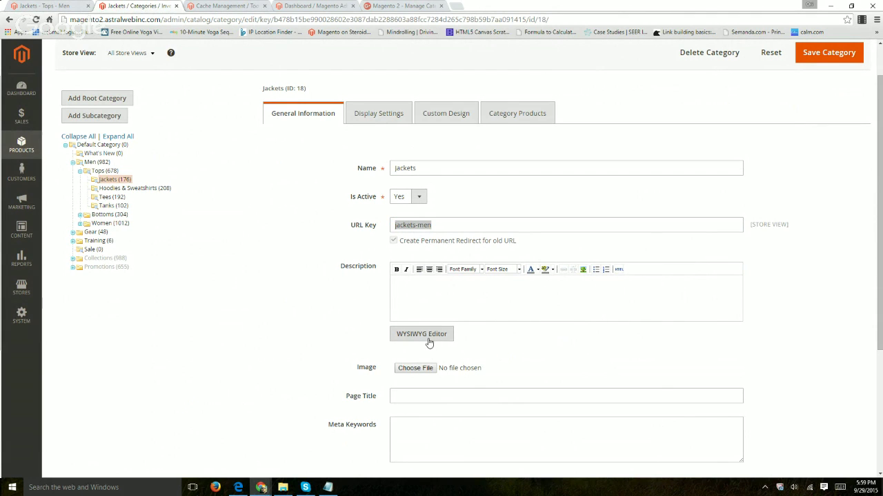
scroll(376, 352, down, 1)
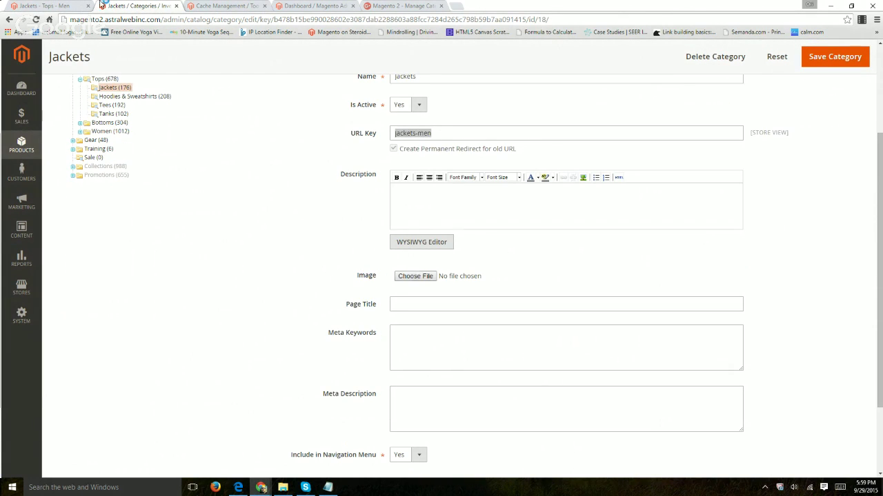
scroll(386, 258, down, 1)
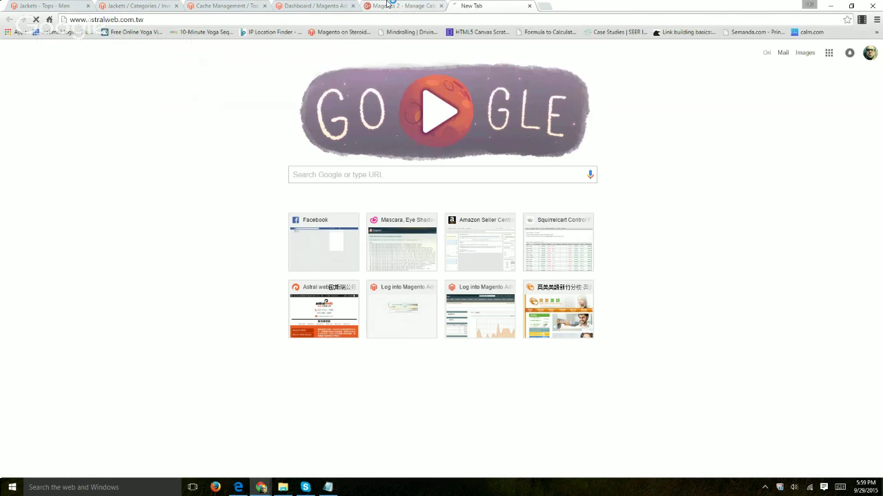
Step: Load the astralwebinc.com website in a new browser tab
click(272, 21)
text(astralwe)
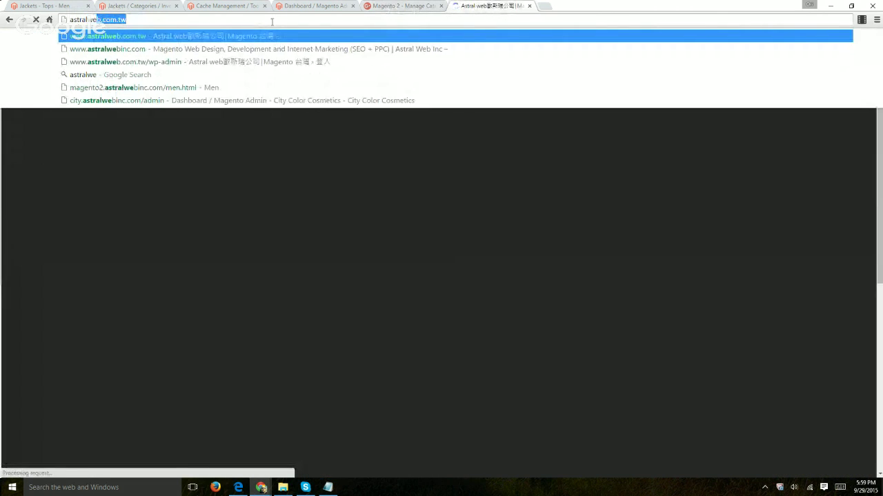
text(binc.c)
key(Return)
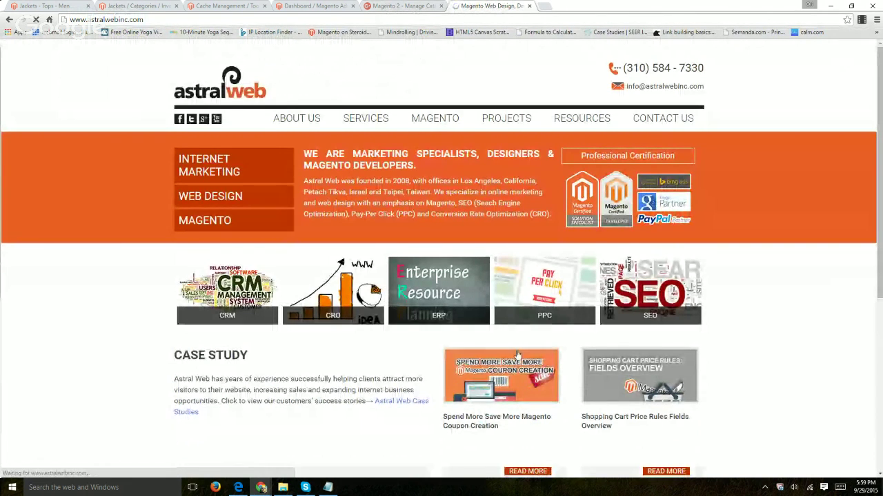
Step: Open the Spend More Save More Magento Coupon Creation article and save its banner image to the Desktop as spend-more-save-more.jpg
click(518, 355)
right_click(316, 219)
click(343, 282)
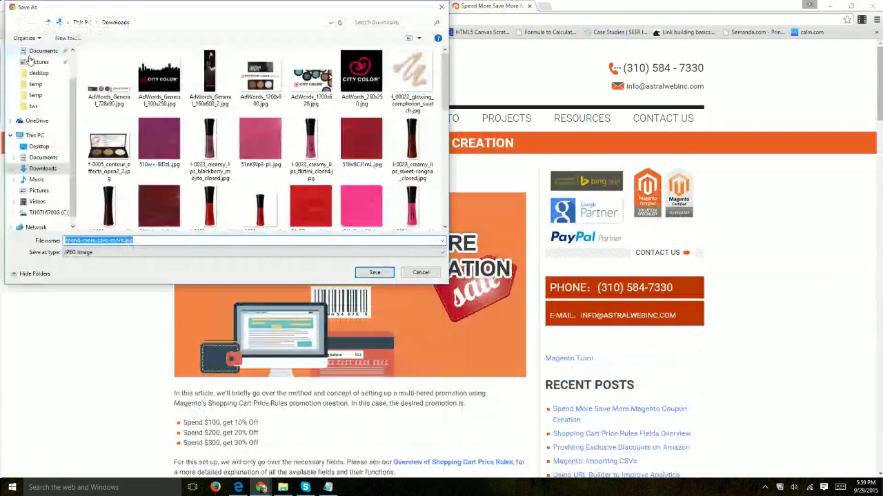
scroll(30, 60, up, 1)
click(39, 66)
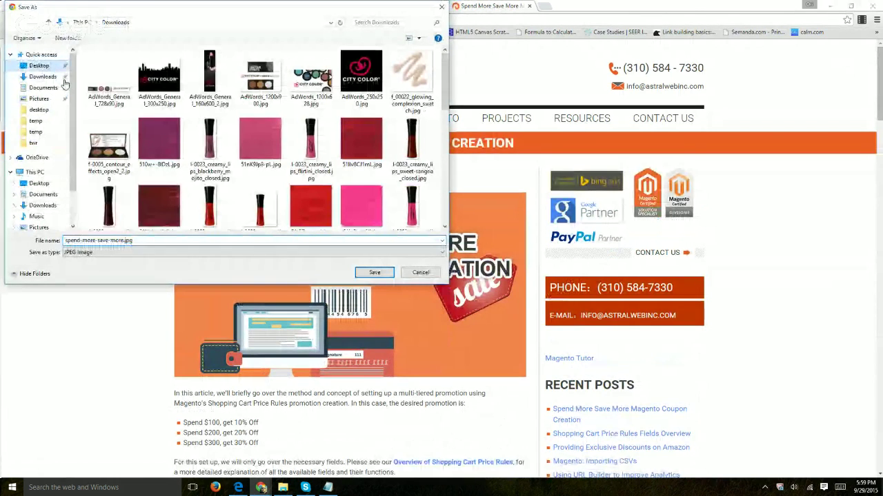
click(373, 273)
Step: Return to the Jackets category in the admin and choose spend-more-save-more.jpg from the Desktop as its category image
key(ctrl+1)
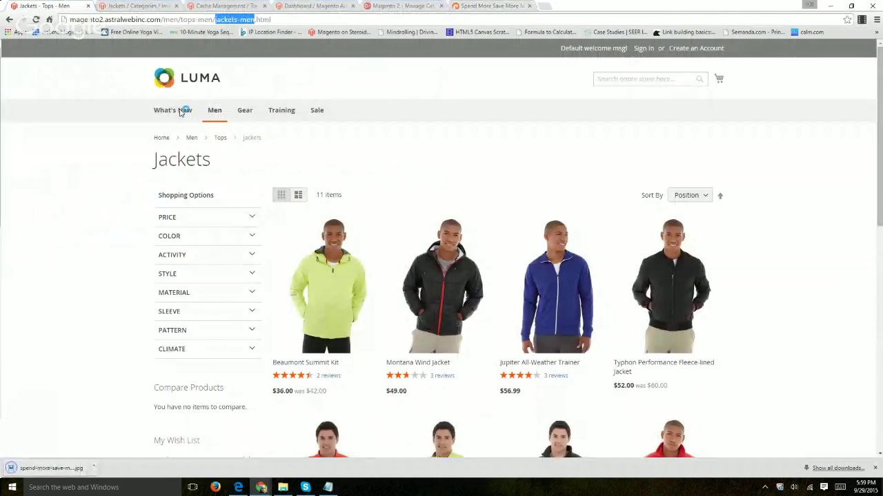
key(ctrl+2)
click(431, 177)
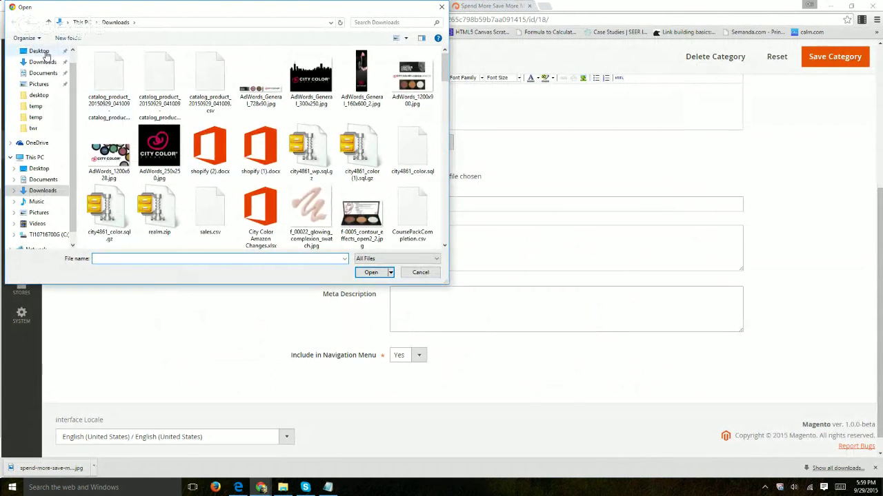
click(124, 63)
click(371, 272)
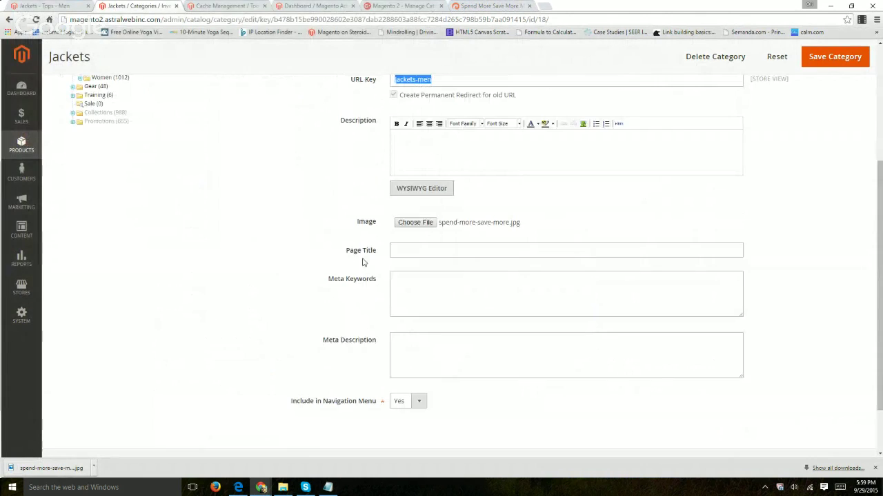
scroll(349, 267, up, 3)
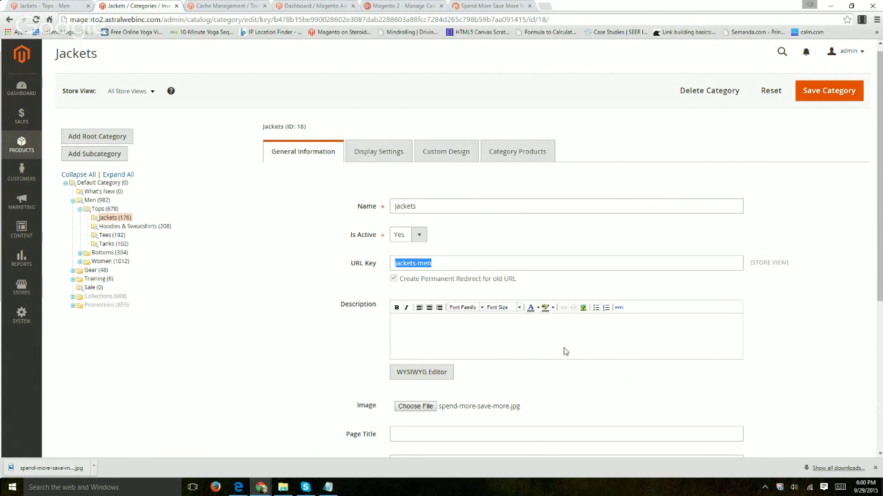
Step: Check the storefront Jackets page's browser title and set the category's page title to "This is a test jacket for mens - tops"
scroll(312, 371, down, 2)
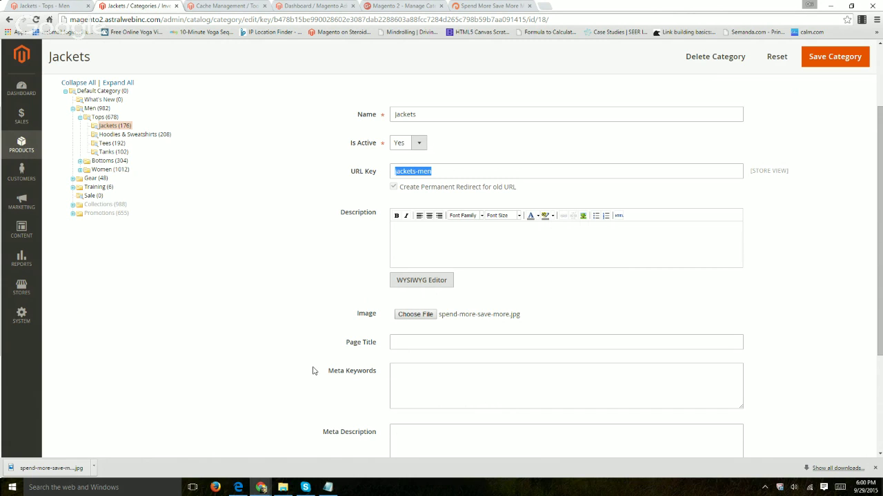
click(446, 341)
triple_click(354, 343)
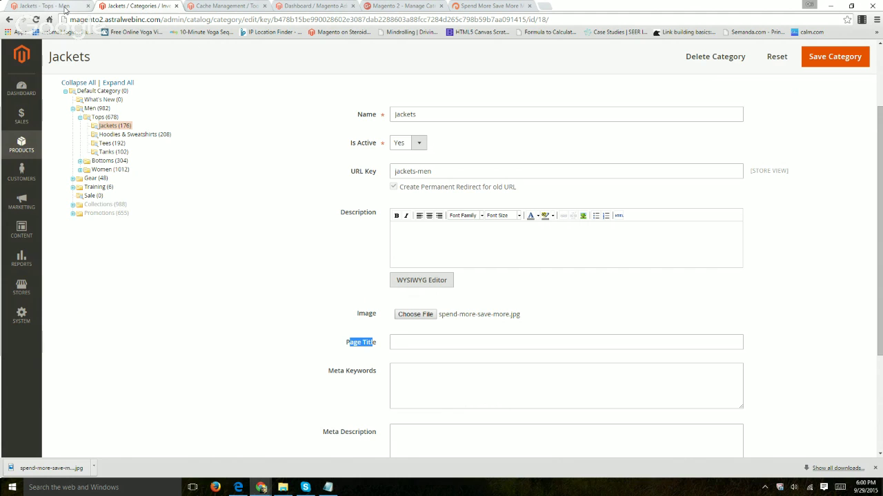
click(27, 6)
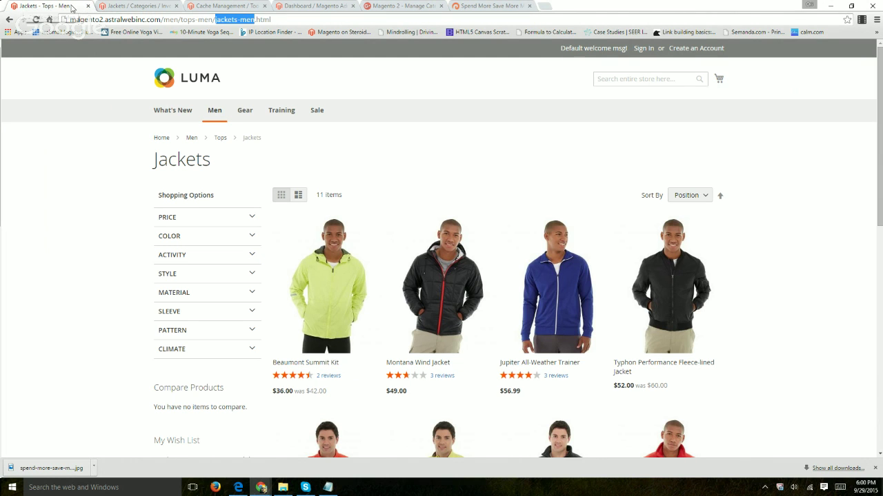
click(135, 6)
click(427, 341)
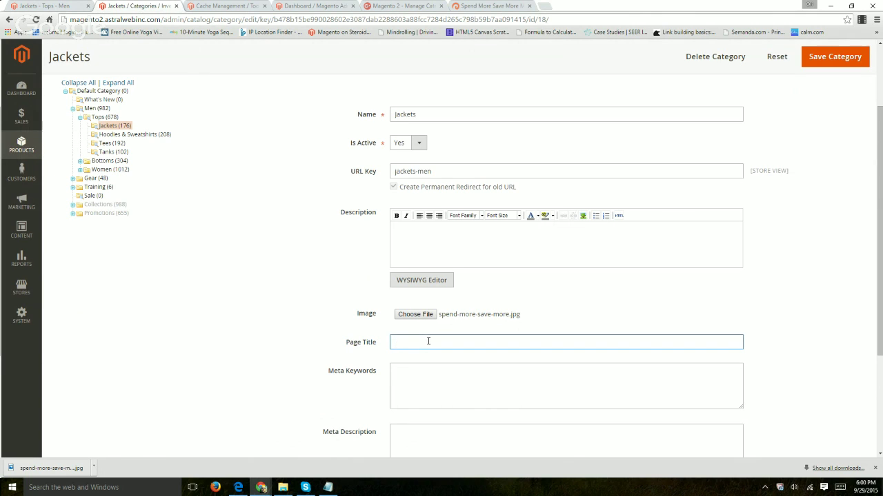
text(This is atest jacket for mens - tops)
Step: Enter "key1, key2" as meta keywords and "this is a search engine sentence about this category page" as the meta description
key(Tab)
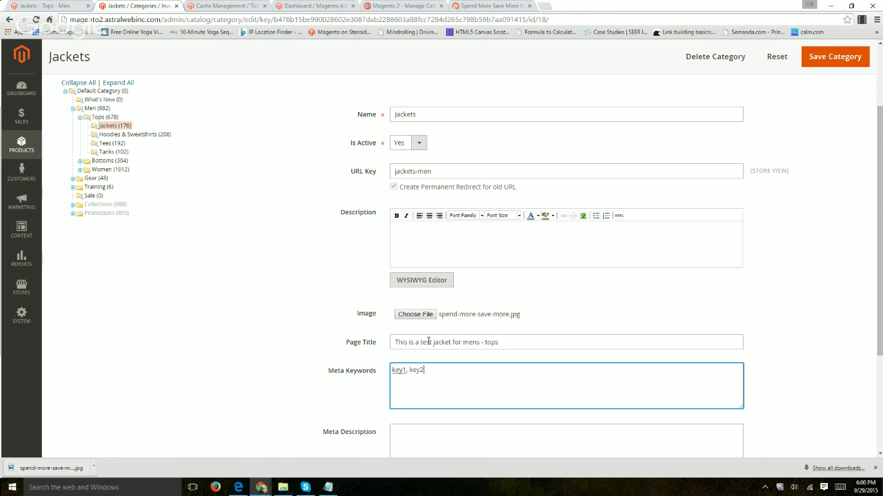
scroll(428, 341, down, 3)
click(428, 354)
text(this is)
text( a search engin)
text(e)
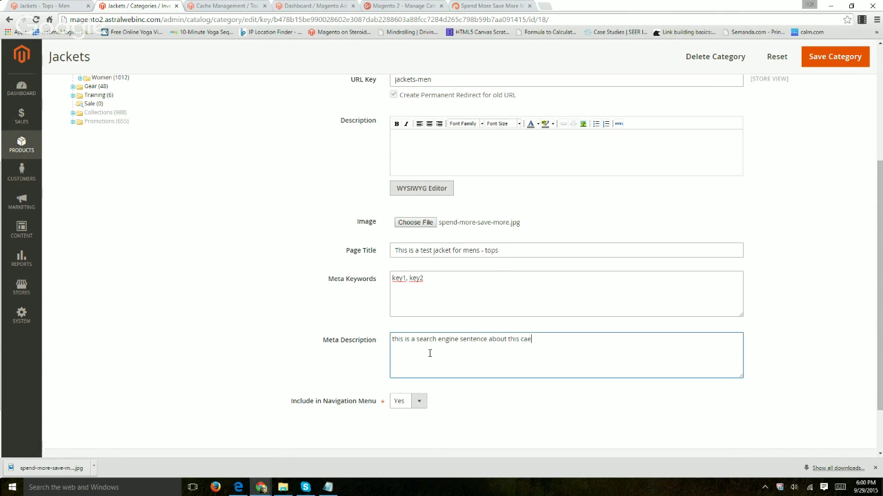
text( sentence about this category page)
Step: Examine the storefront's Men navigation menu to see what including a category in the navigation menu affects
click(47, 5)
mouse_move(228, 113)
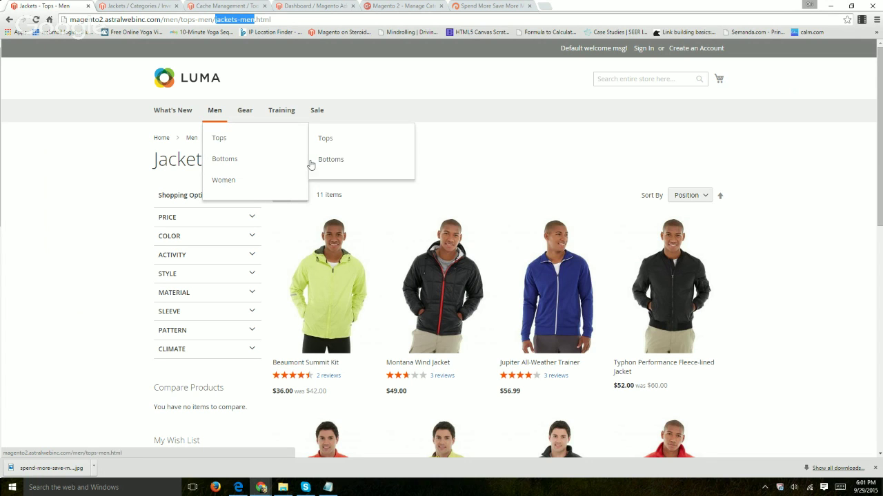
click(141, 5)
scroll(469, 322, up, 5)
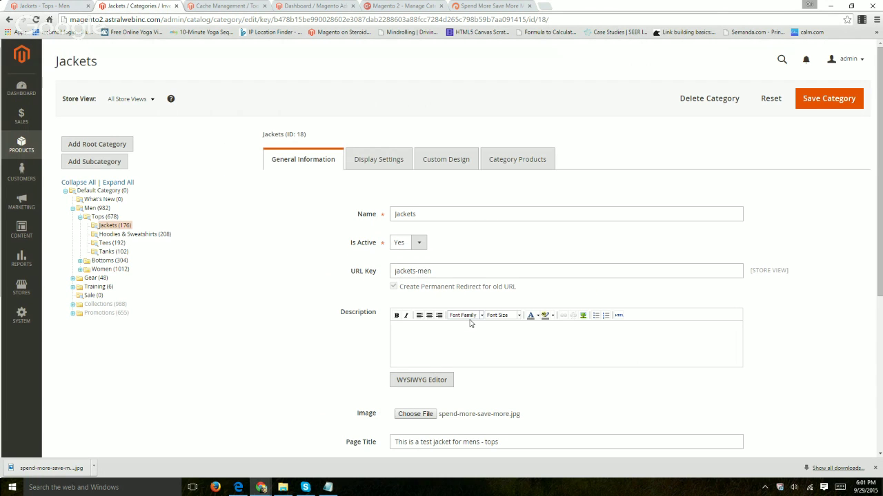
Step: Set the Jackets category's display mode to Static block only in its display settings and save the category
click(379, 163)
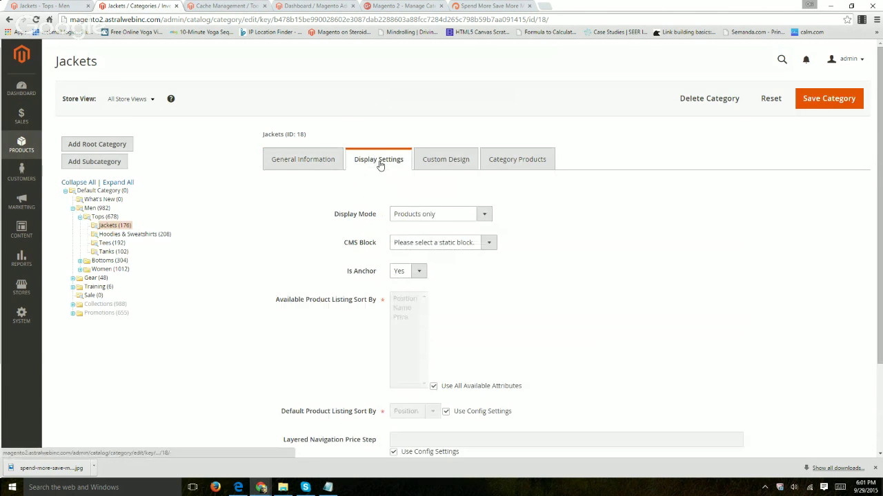
click(485, 215)
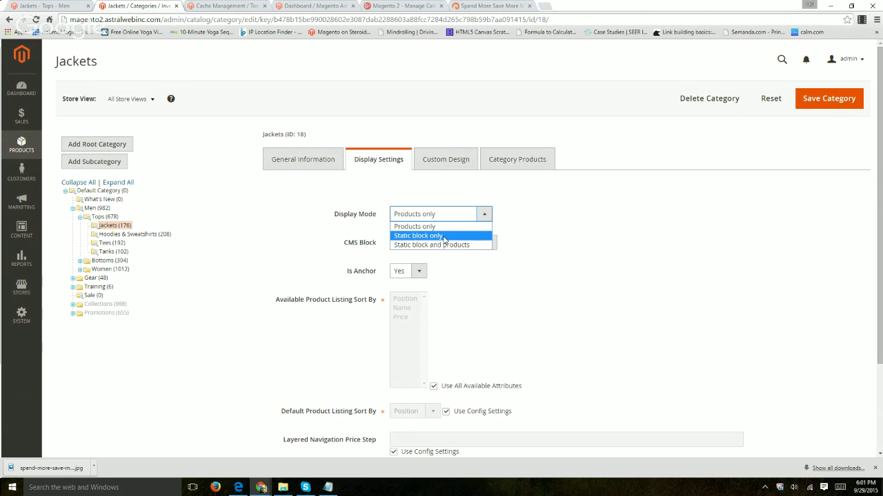
click(445, 237)
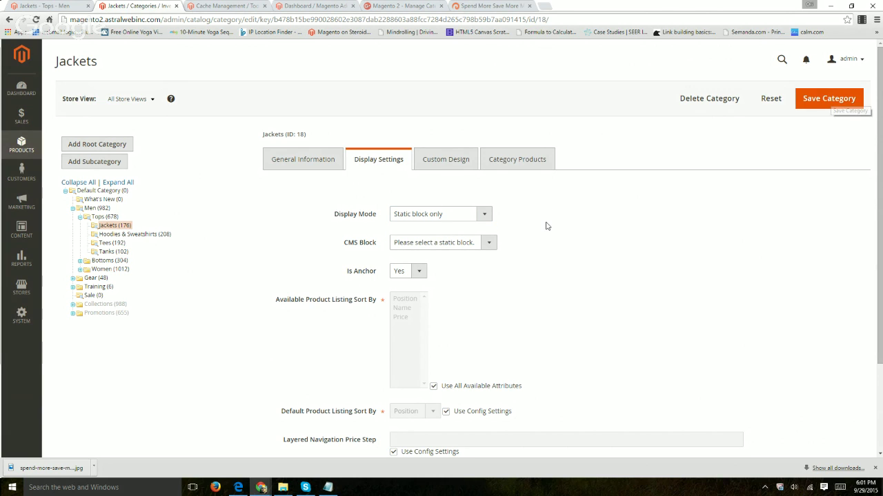
click(827, 98)
Step: Review the product listing on the storefront Jackets page before reloading it
click(48, 6)
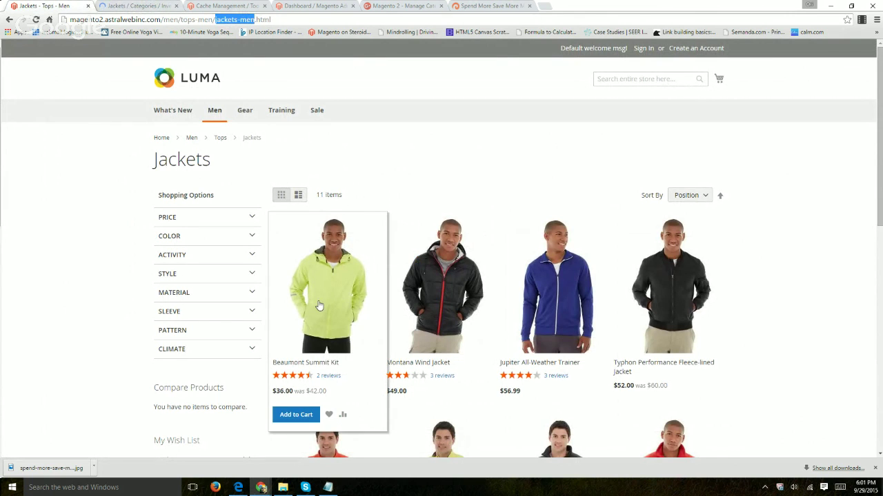
scroll(707, 301, down, 3)
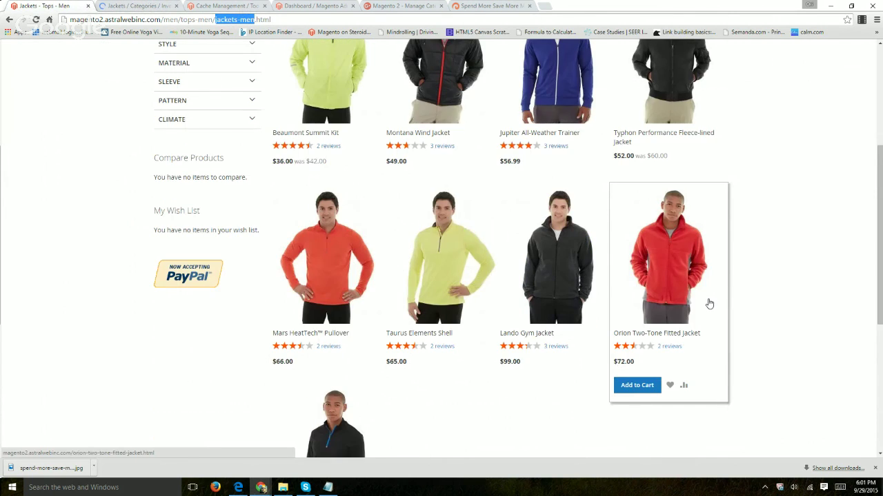
scroll(330, 275, up, 3)
scroll(282, 299, down, 5)
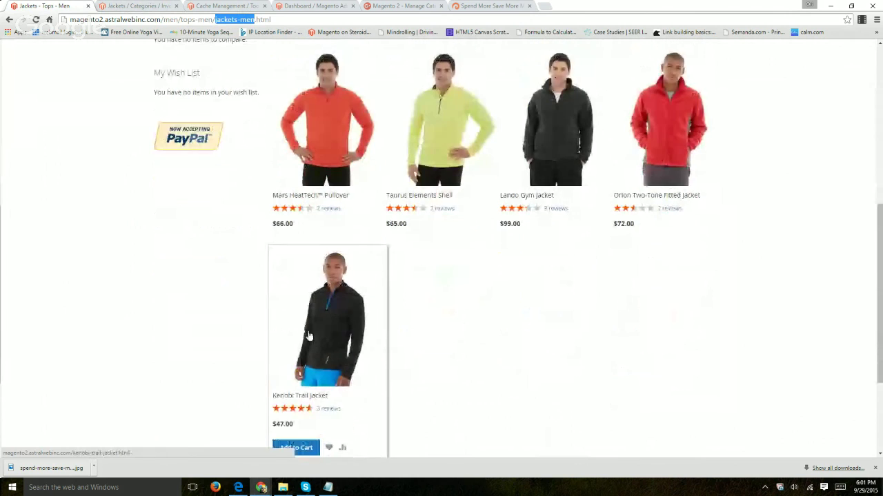
scroll(579, 345, up, 5)
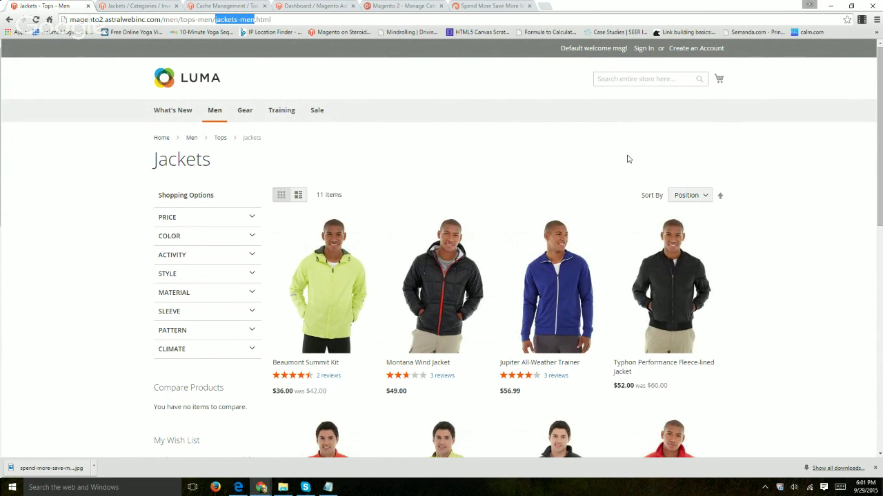
Step: Reload the storefront Jackets page and examine its banner and content against the category's saved display settings
click(141, 6)
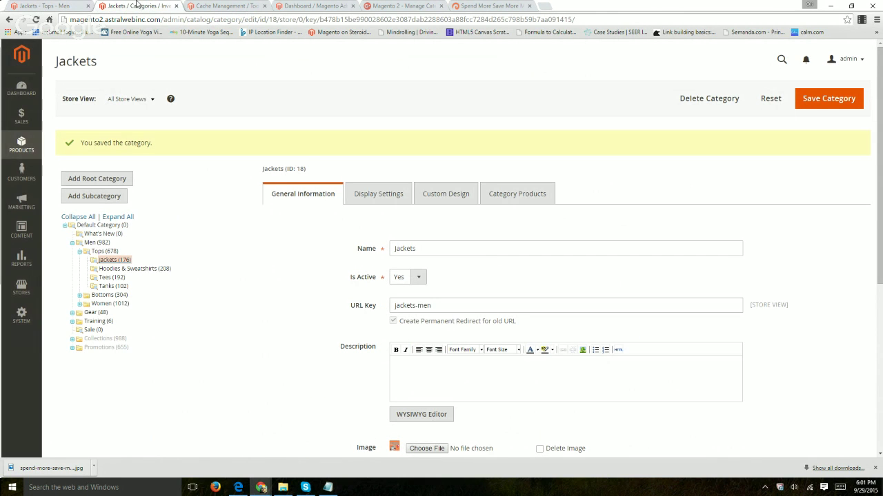
click(91, 12)
key(F5)
click(135, 6)
click(378, 194)
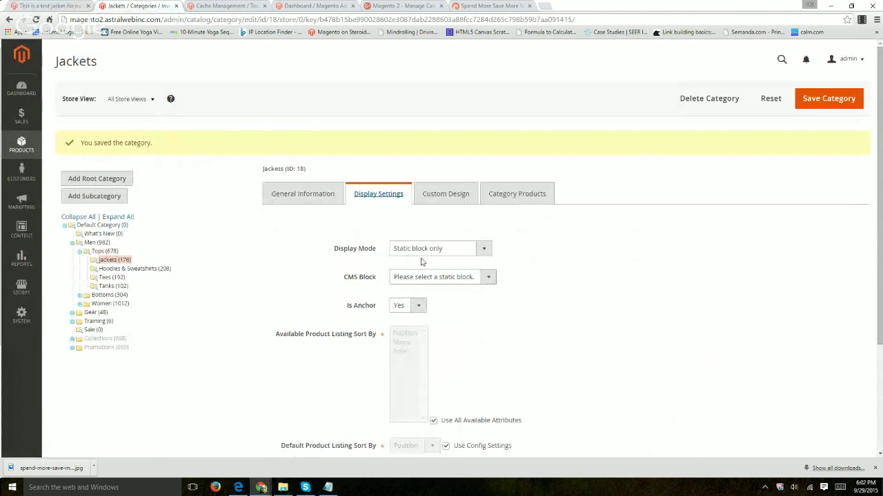
key(ctrl+1)
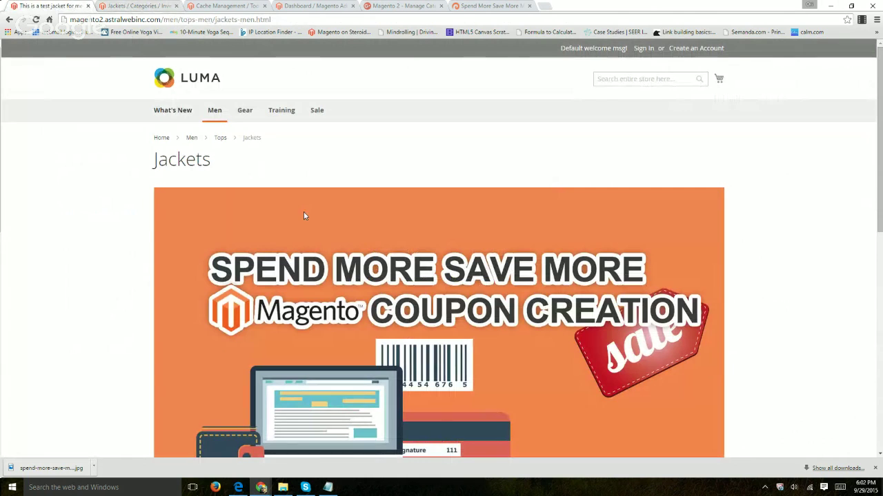
scroll(86, 229, down, 2)
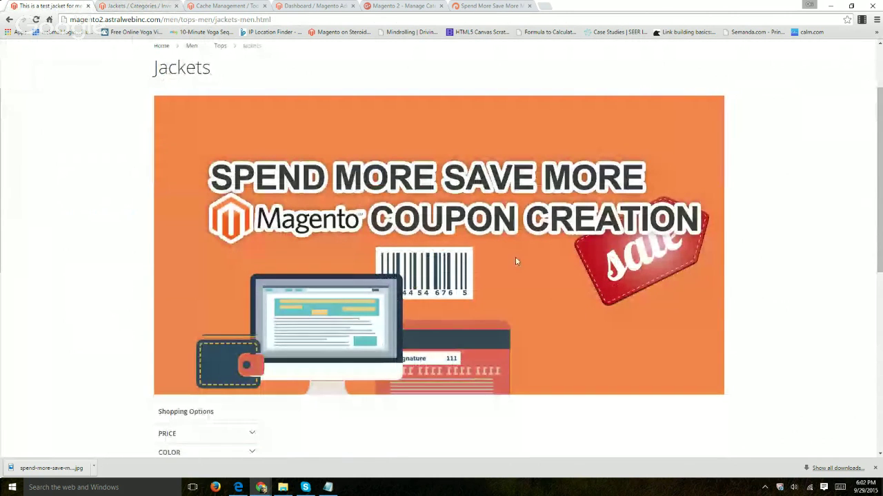
scroll(137, 251, down, 8)
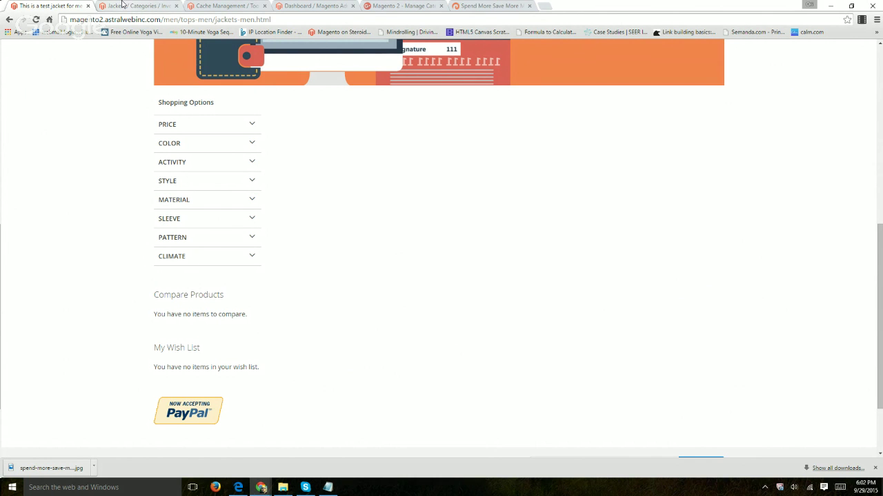
Step: Set the Jackets category's display mode to Products only and view the available CMS blocks
click(146, 7)
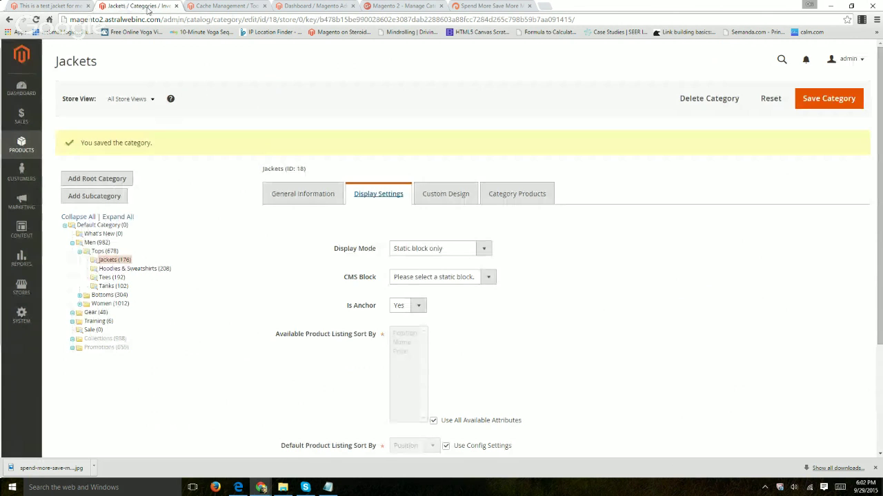
click(457, 249)
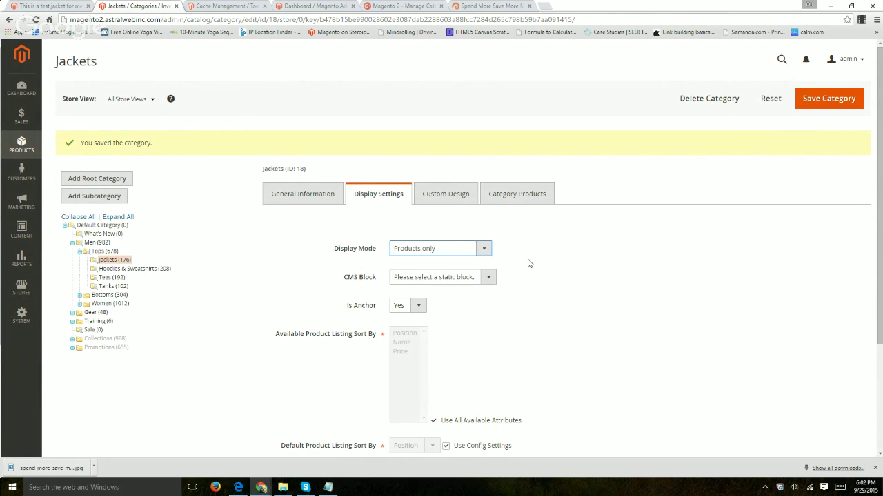
click(452, 279)
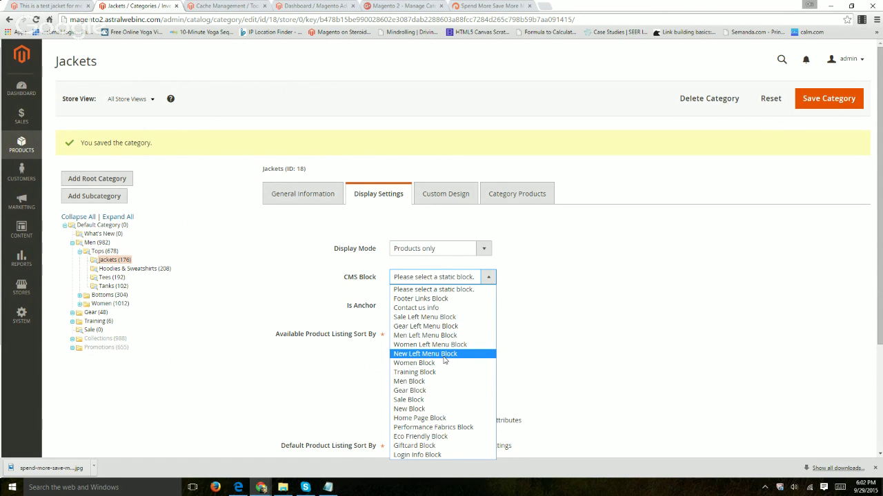
Step: Examine the top content area of the storefront Jackets page in relation to the CMS Block setting
click(28, 8)
click(28, 9)
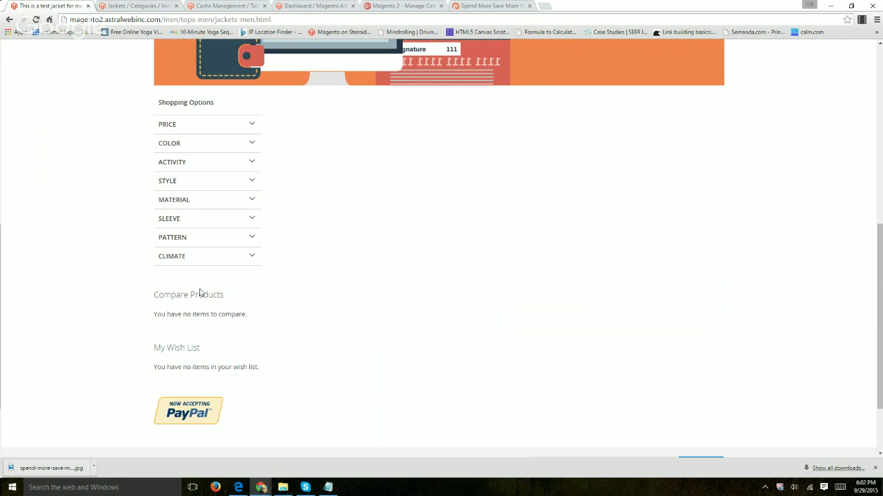
scroll(297, 342, up, 3)
scroll(522, 140, up, 3)
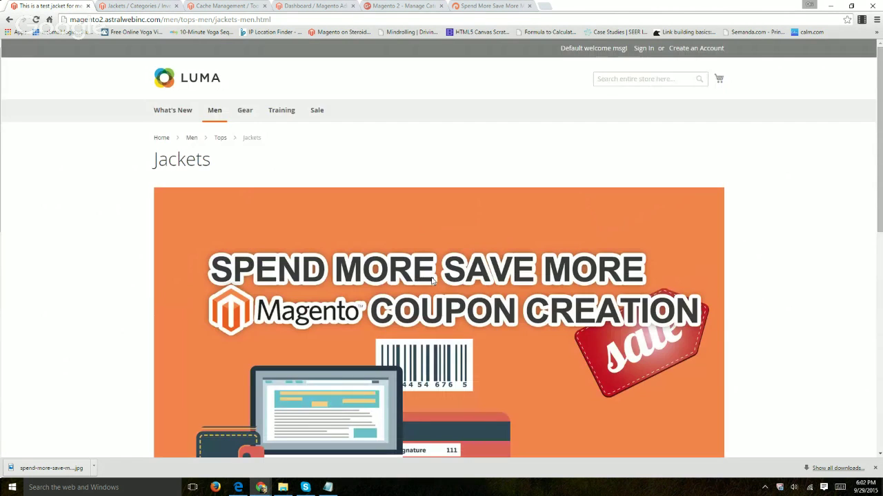
click(144, 5)
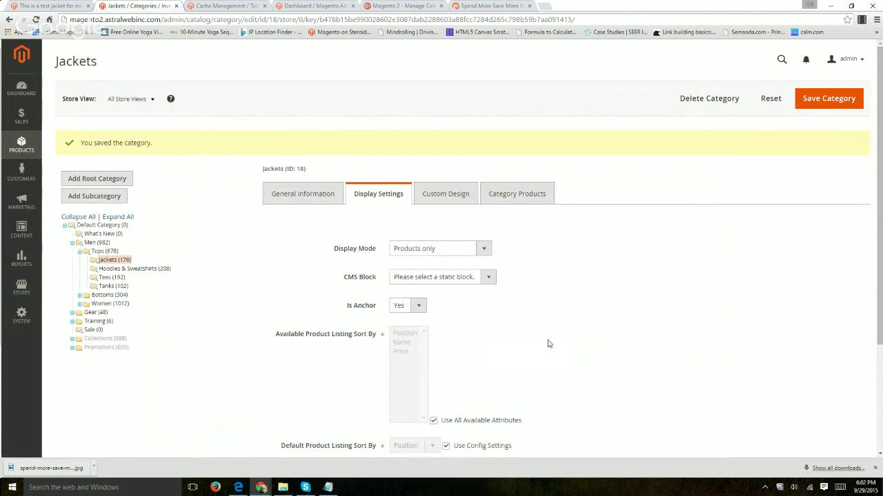
Step: Compare the category's Is Anchor setting with the storefront's Shopping Options filters, expanding the Color filter
scroll(547, 343, down, 2)
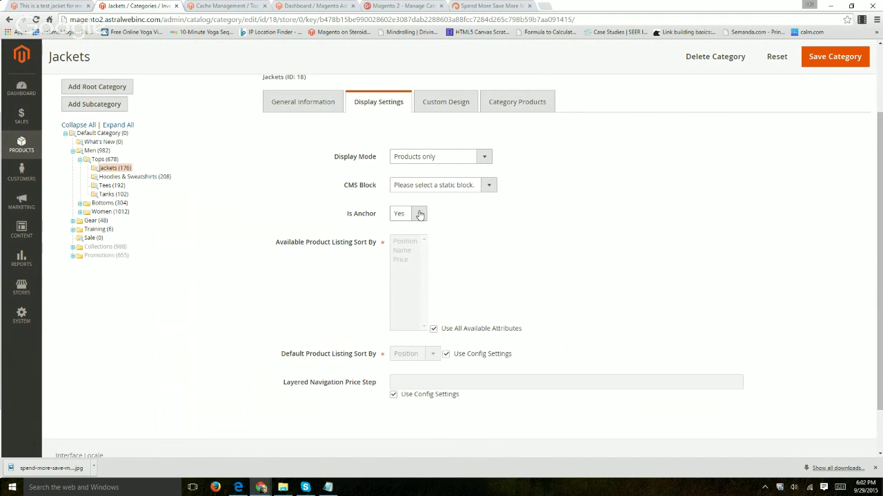
click(71, 8)
scroll(42, 217, down, 5)
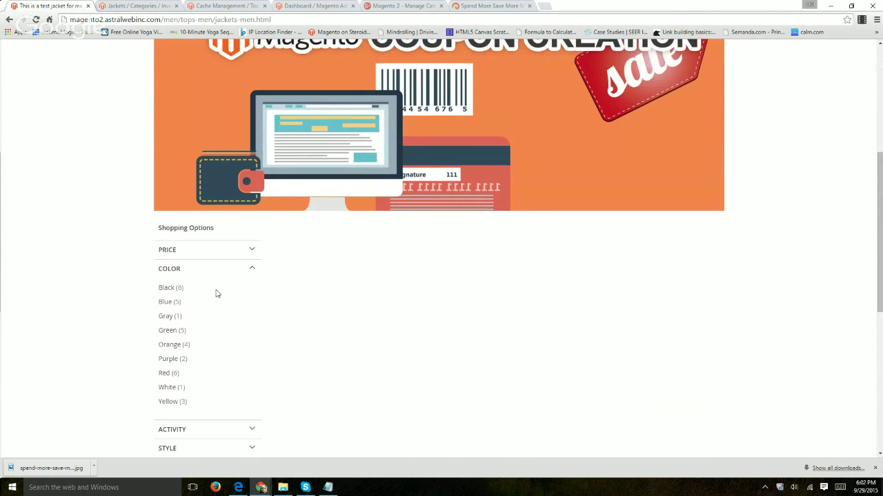
key(ctrl+Tab)
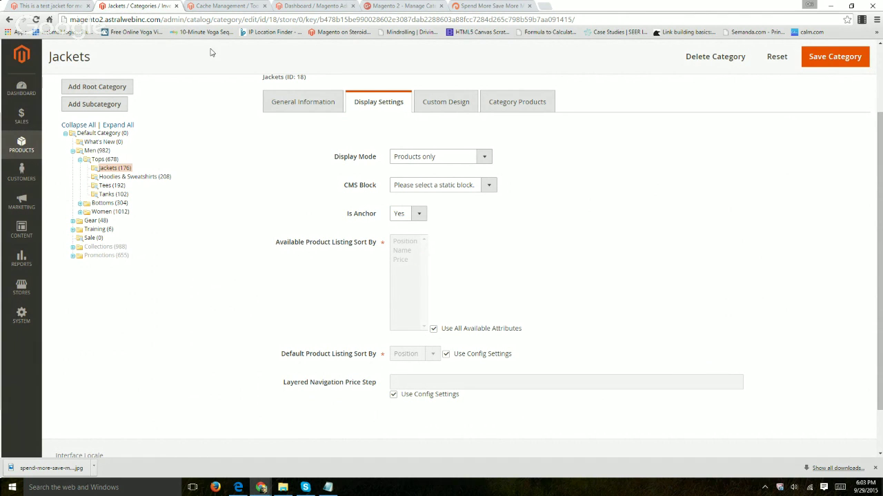
Step: Review the storefront Jackets page, open the Men > Bottoms page for comparison, and return to the Jackets category's display settings
click(68, 6)
scroll(677, 221, down, 4)
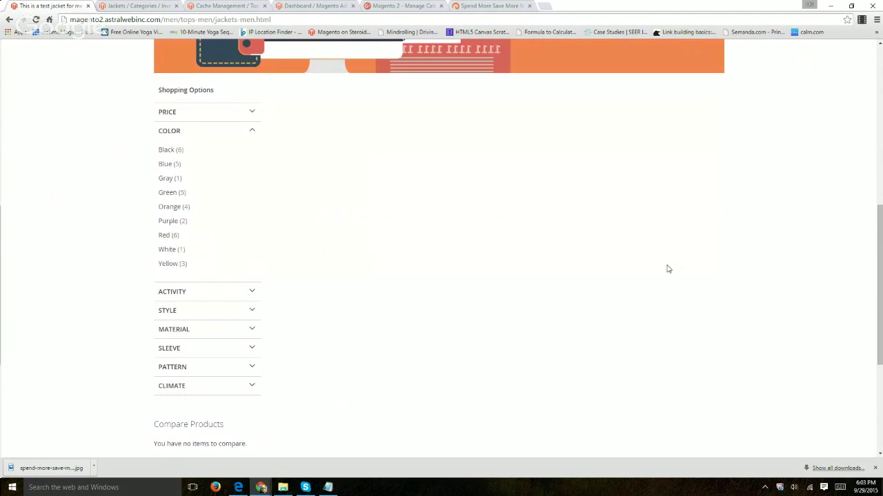
scroll(665, 270, down, 5)
scroll(666, 270, up, 10)
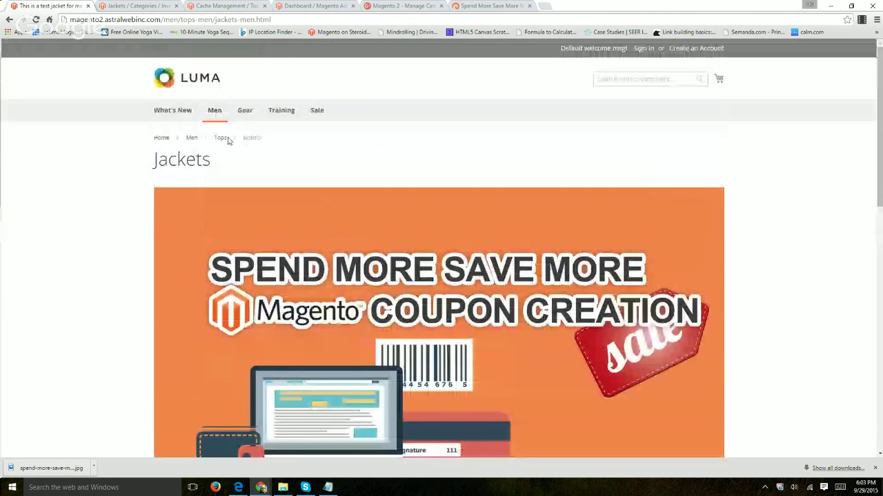
mouse_move(213, 112)
click(222, 160)
click(141, 7)
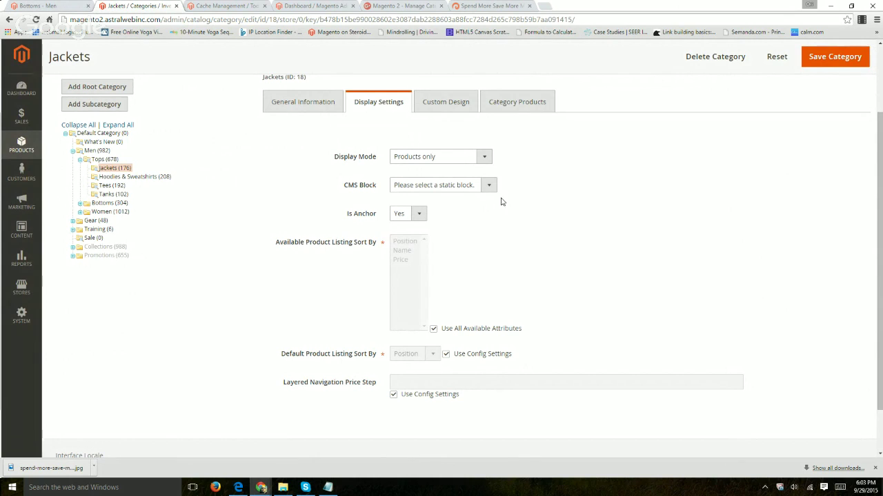
scroll(513, 207, down, 2)
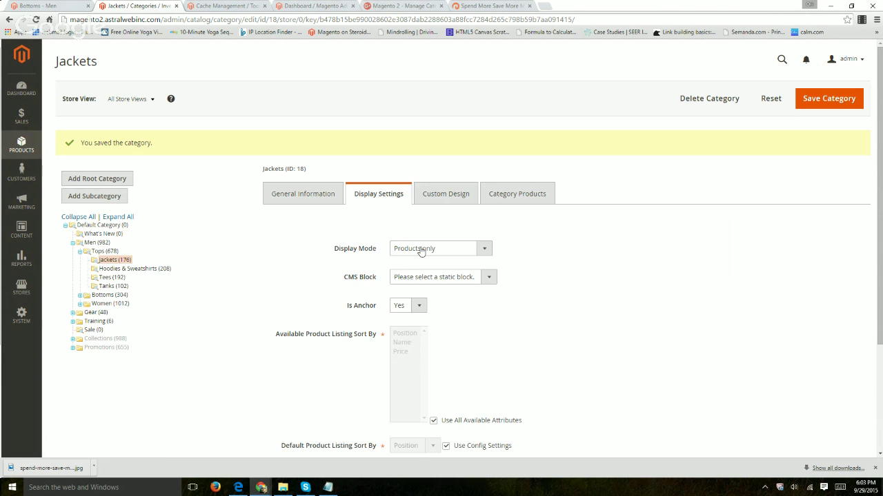
Step: Examine the Jackets category's custom design options, including the Custom Layout Update field
click(448, 196)
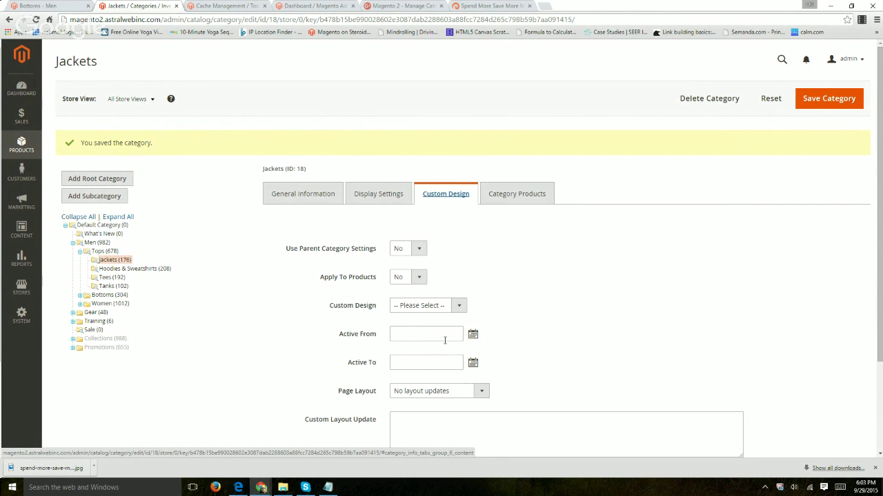
scroll(466, 359, down, 3)
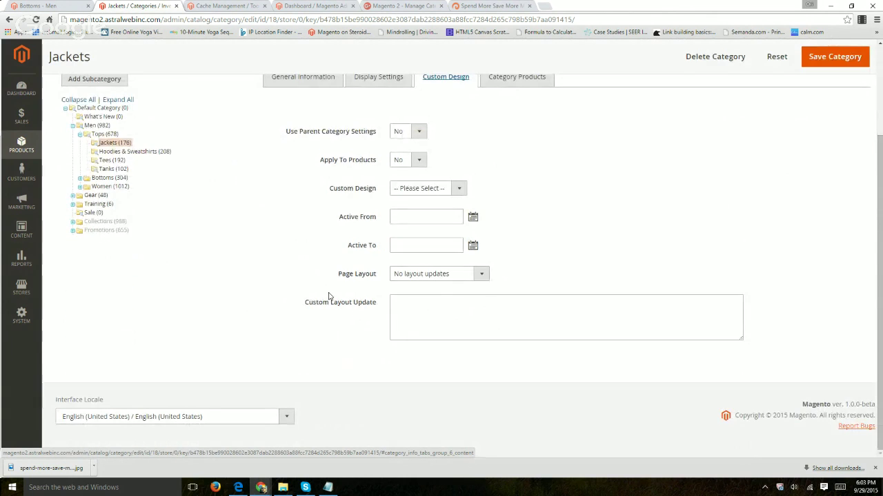
drag(308, 304, 369, 305)
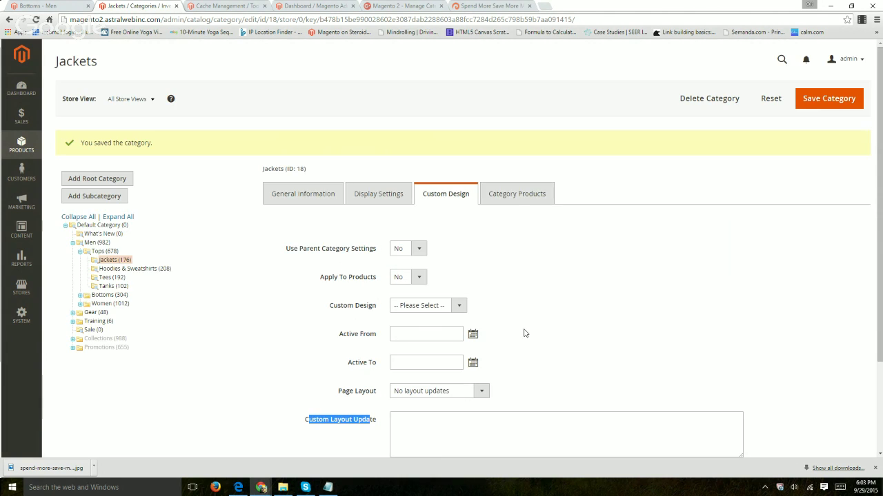
Step: View the products assigned to the Jackets category, keeping the assignment filter on Yes
click(519, 194)
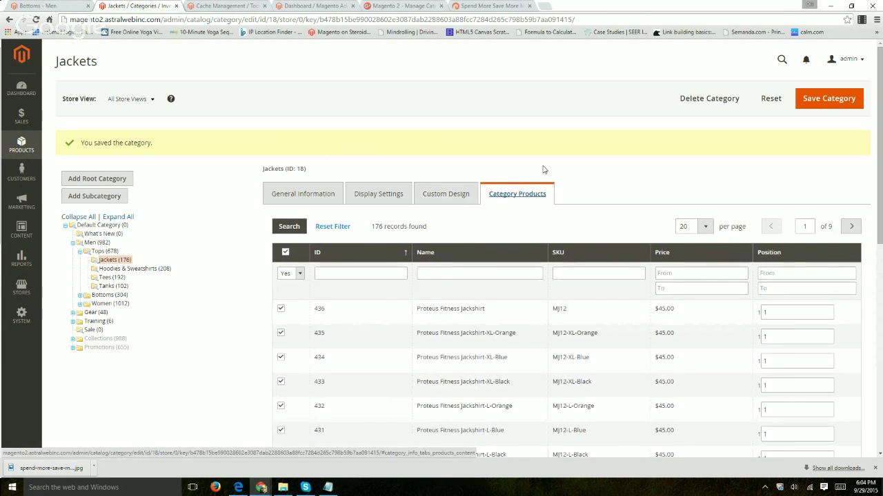
scroll(294, 292, down, 2)
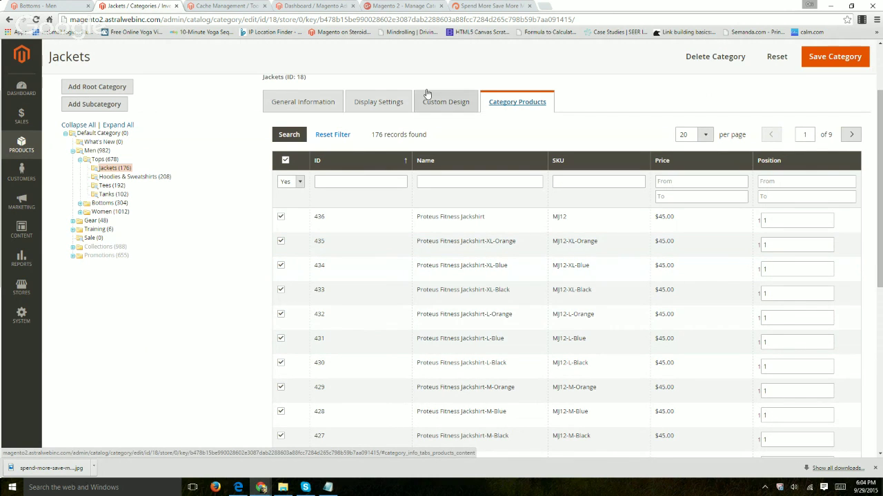
click(295, 182)
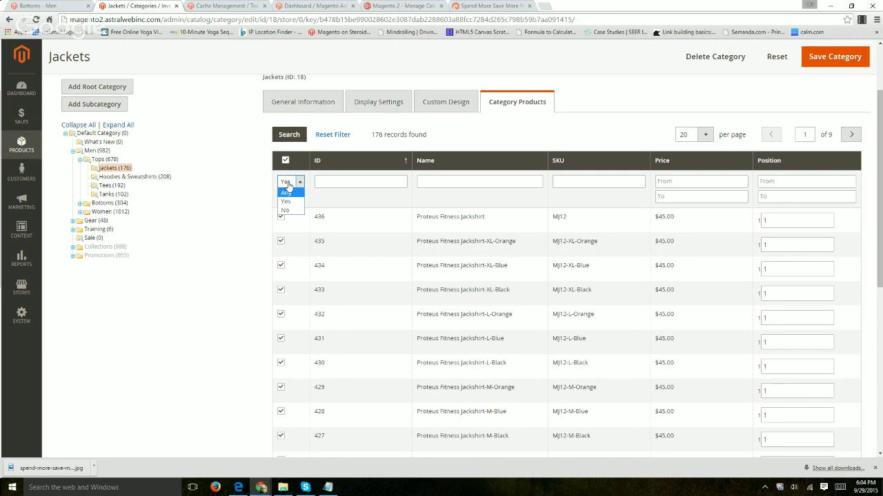
click(286, 201)
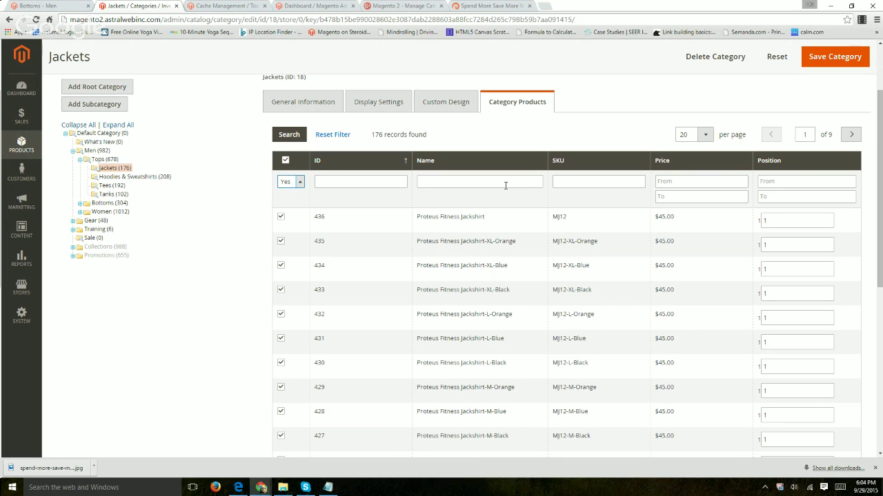
Step: Filter the category product list to unassigned products with "blue" in the name
click(294, 181)
click(285, 210)
click(289, 135)
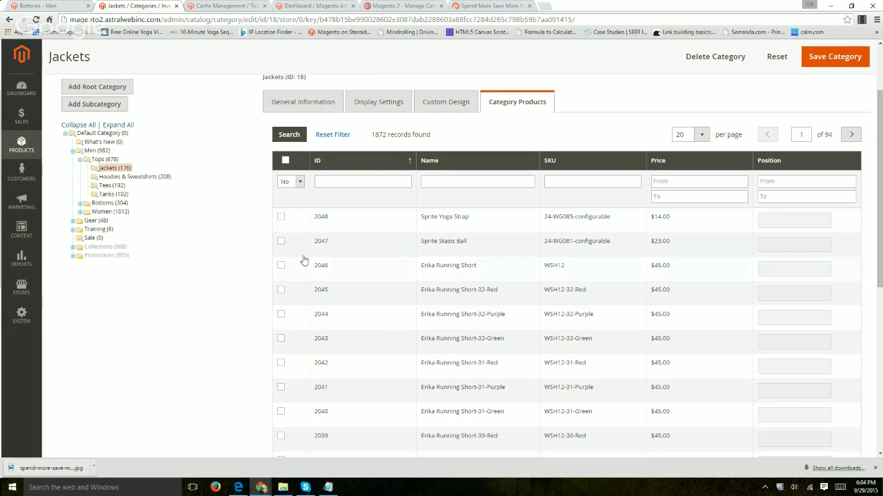
click(463, 182)
text(blue)
key(Return)
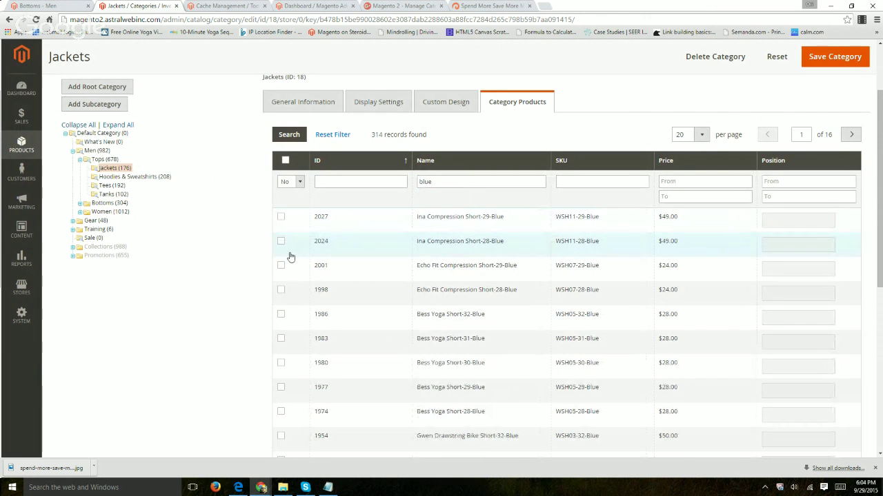
Step: Select Echo Fit Compression Short-28-Blue and the blue Bess Yoga Shorts in sizes 32, 31, 30 and 29 for the Jackets category
click(281, 289)
click(280, 314)
click(280, 338)
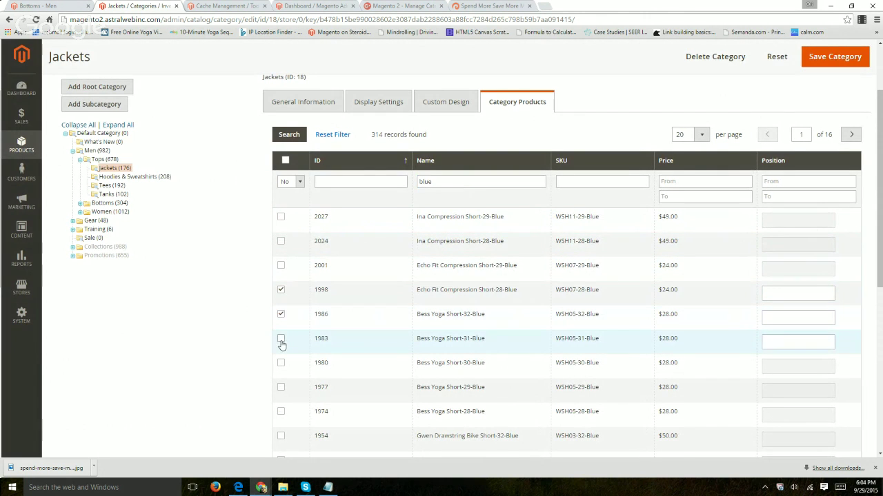
click(281, 363)
click(281, 387)
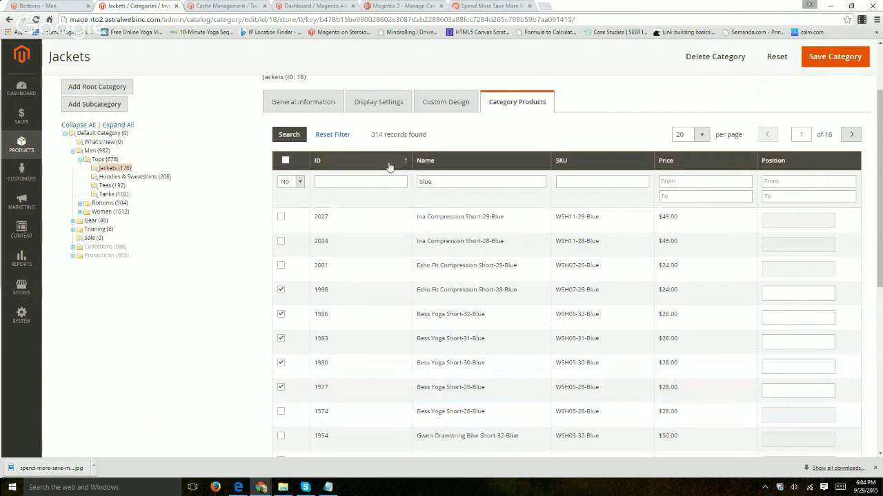
click(293, 182)
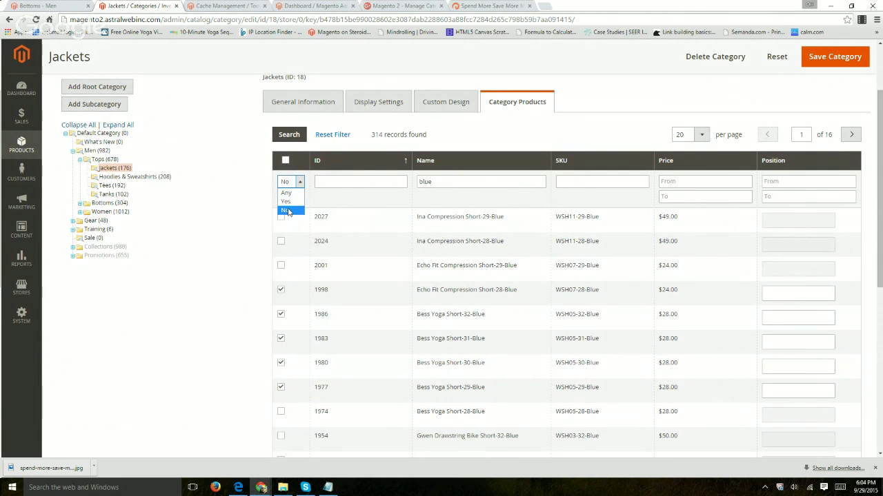
click(362, 181)
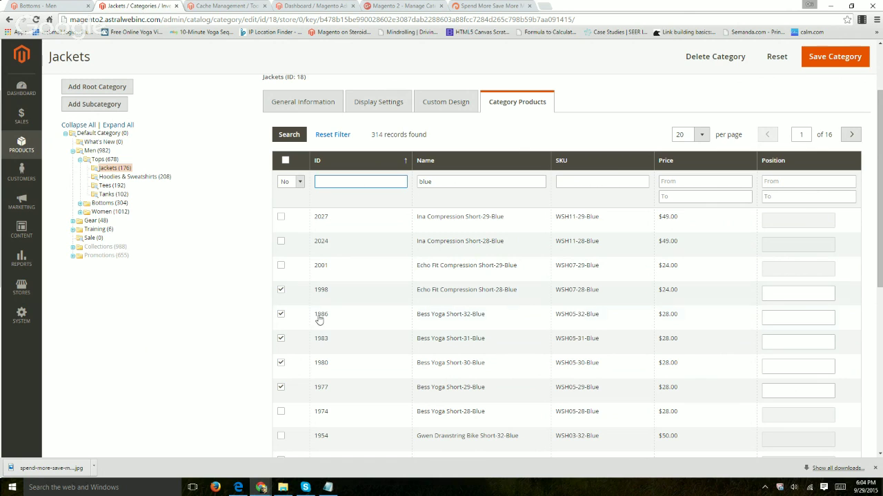
Step: Set positions 1, 2 and 3 for Echo Fit Compression Short-28-Blue, Bess Yoga Short-31-Blue and Bess Yoga Short-30-Blue, and deselect Bess Yoga Short-32-Blue
click(778, 294)
text(1)
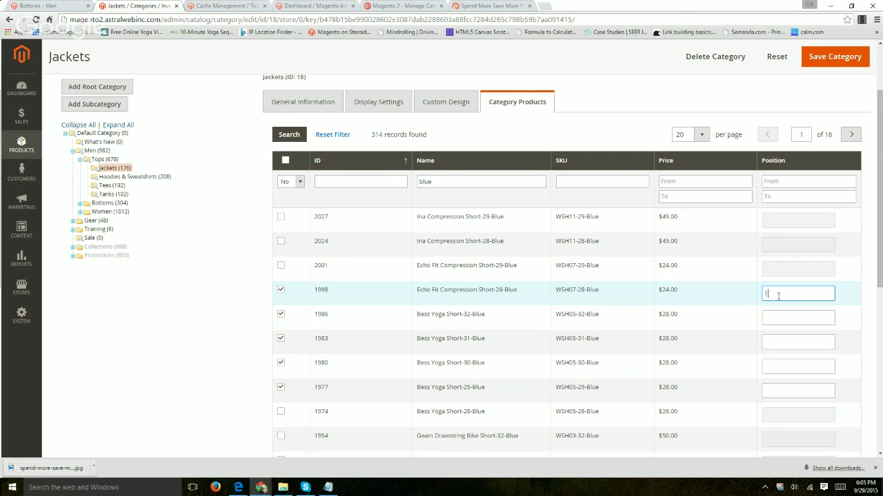
click(787, 341)
text(2)
click(781, 368)
text(3)
click(782, 317)
click(786, 388)
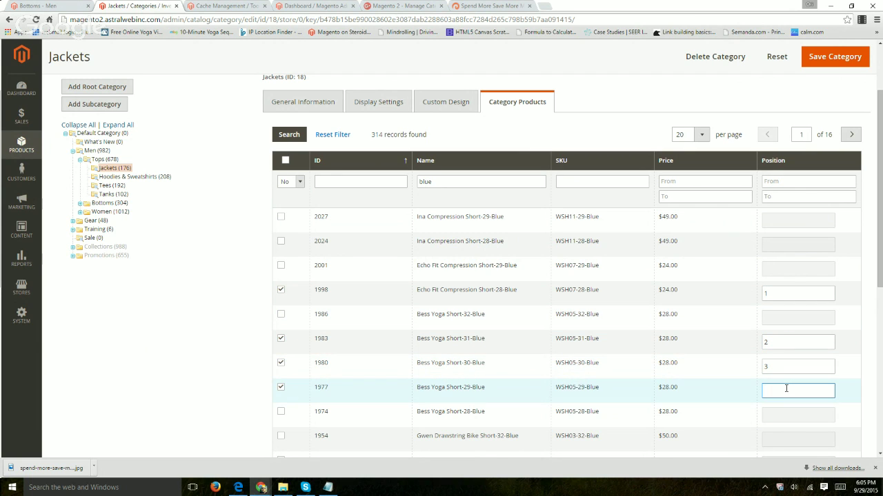
Step: Save the Jackets category with its new product assignments and positions
scroll(713, 340, down, 2)
key(Return)
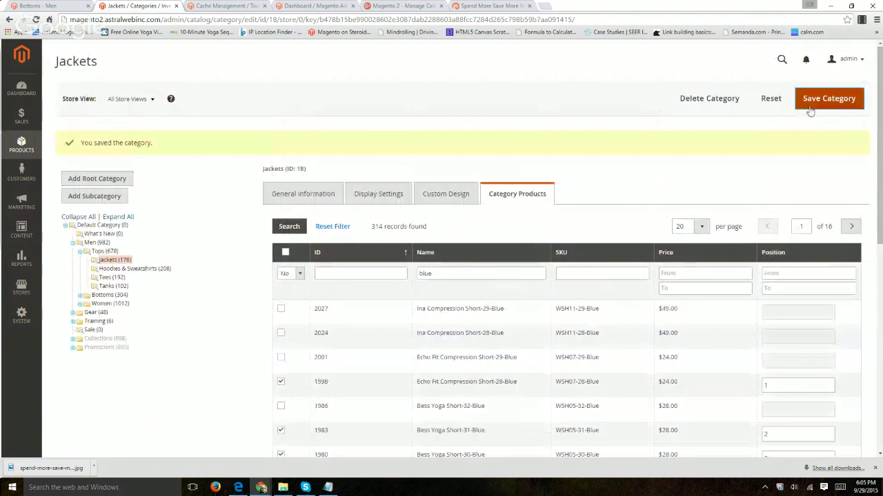
click(812, 107)
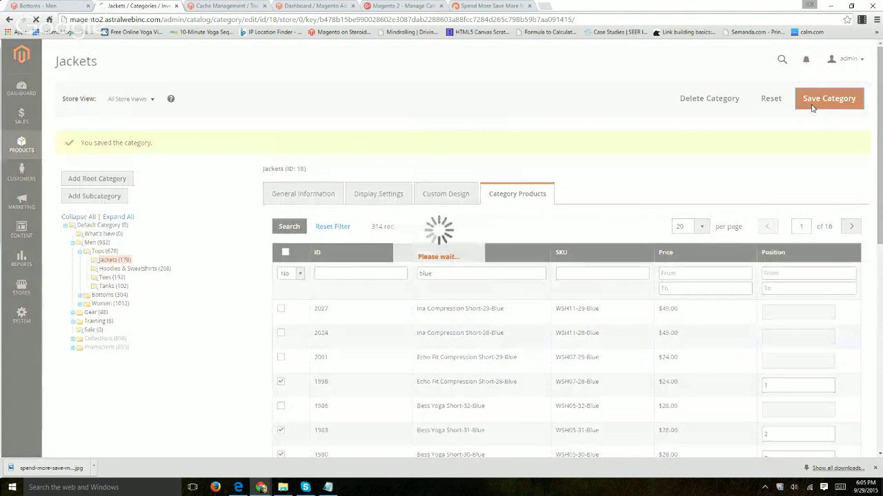
Step: Open the storefront's Men > Tops > Jackets page and keep its products sorted by Position
click(63, 6)
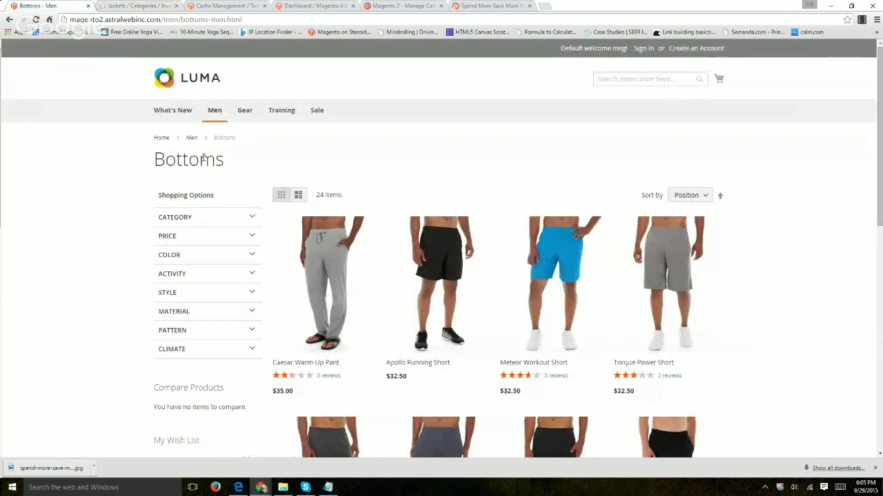
mouse_move(211, 112)
mouse_move(218, 138)
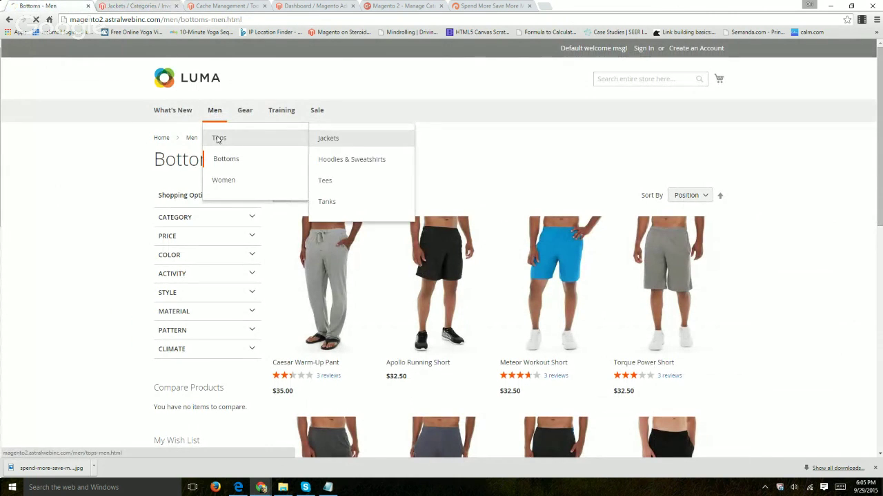
click(374, 145)
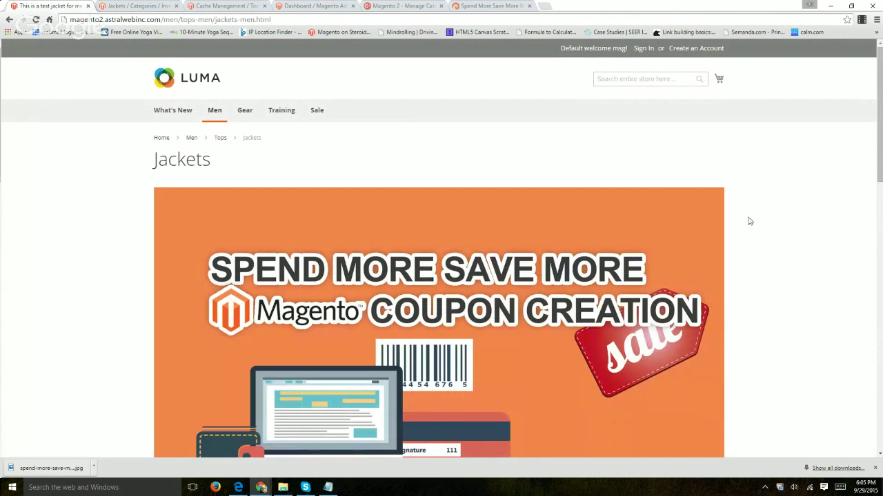
scroll(750, 221, down, 5)
click(686, 182)
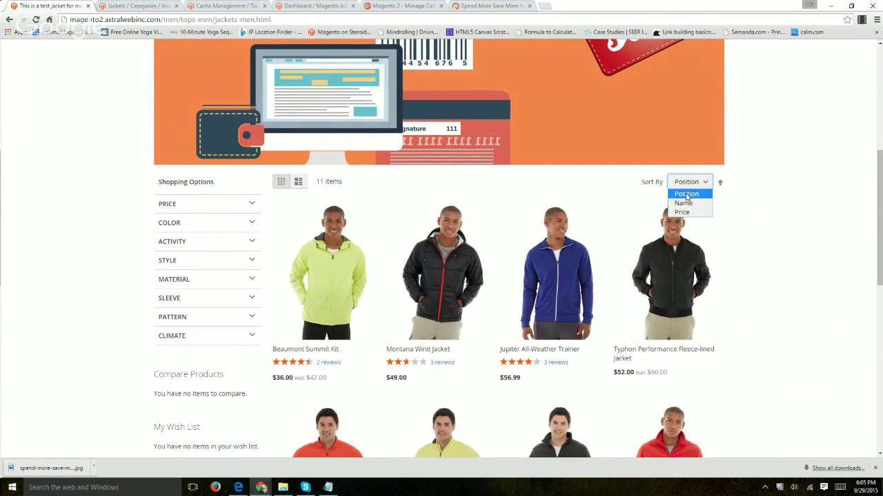
click(686, 195)
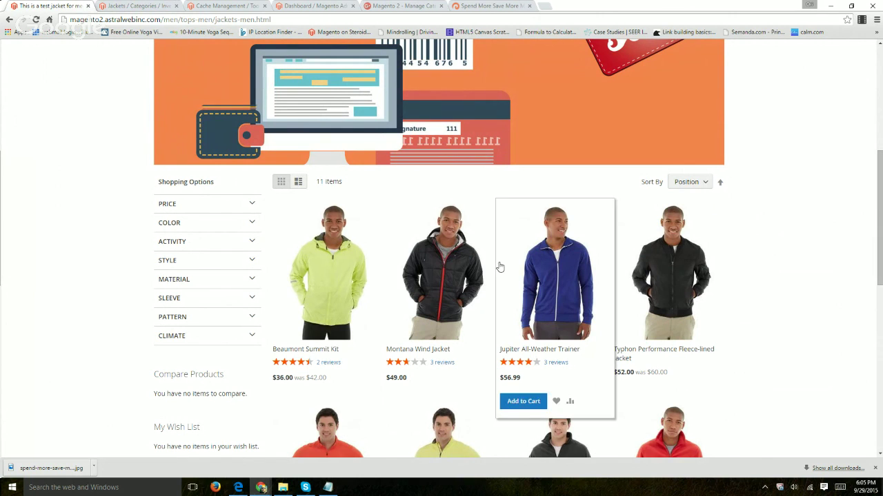
Step: Examine the product order on the storefront Jackets page and the available sort options
mouse_move(322, 256)
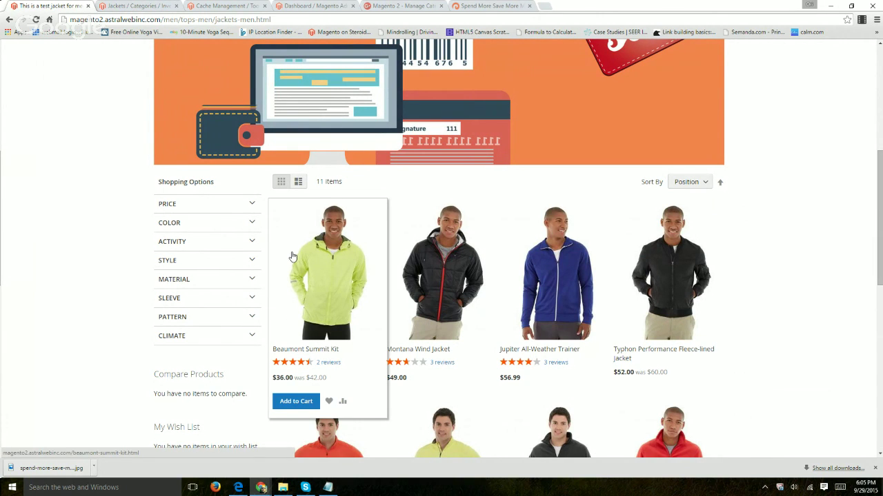
scroll(751, 349, down, 2)
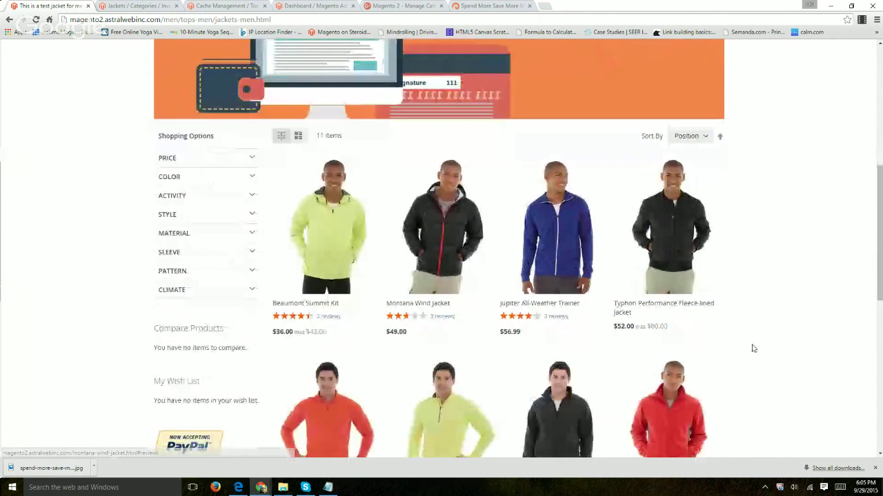
scroll(835, 302, up, 1)
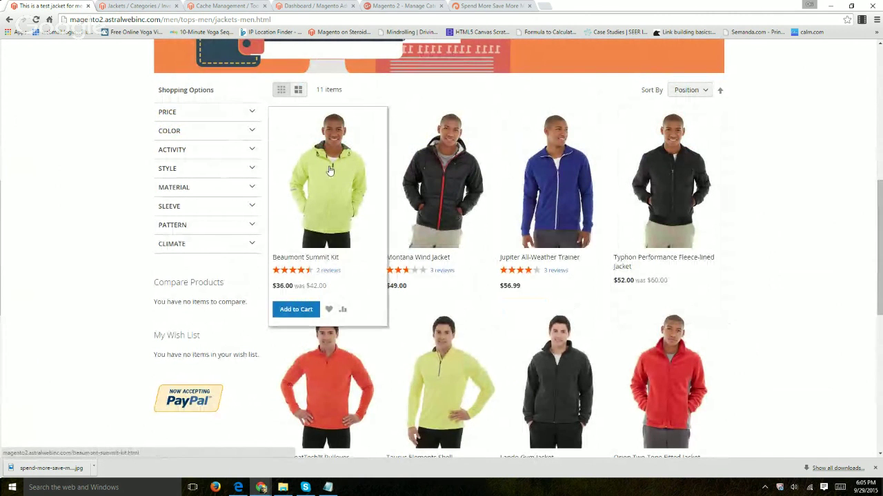
scroll(754, 224, up, 1)
scroll(754, 224, up, 3)
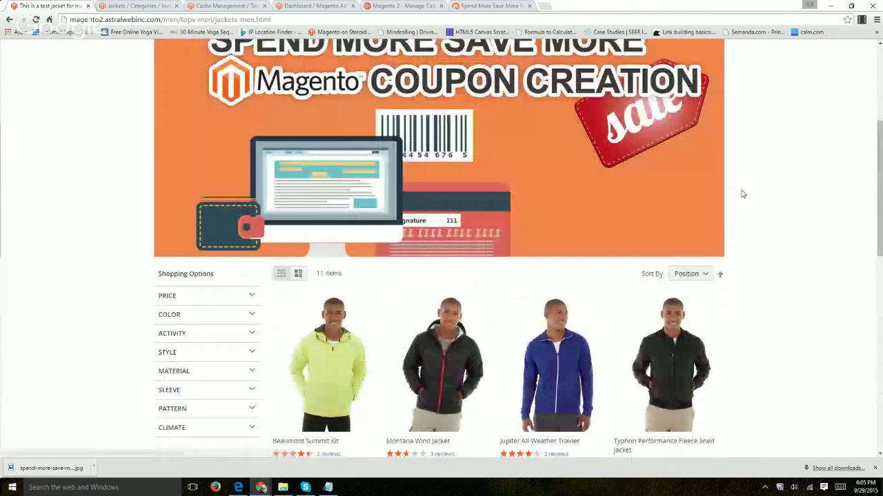
click(693, 274)
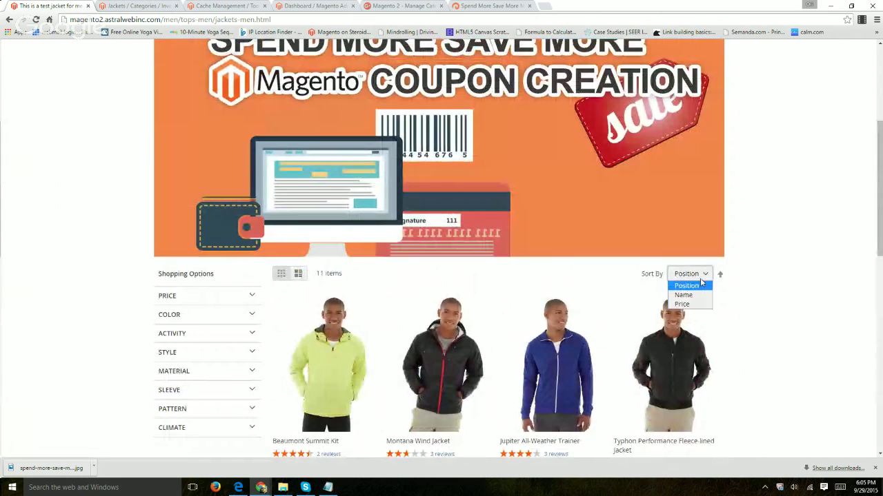
click(794, 272)
Step: Start a new subcategory under Default Category in the admin and review its general information fields
click(122, 5)
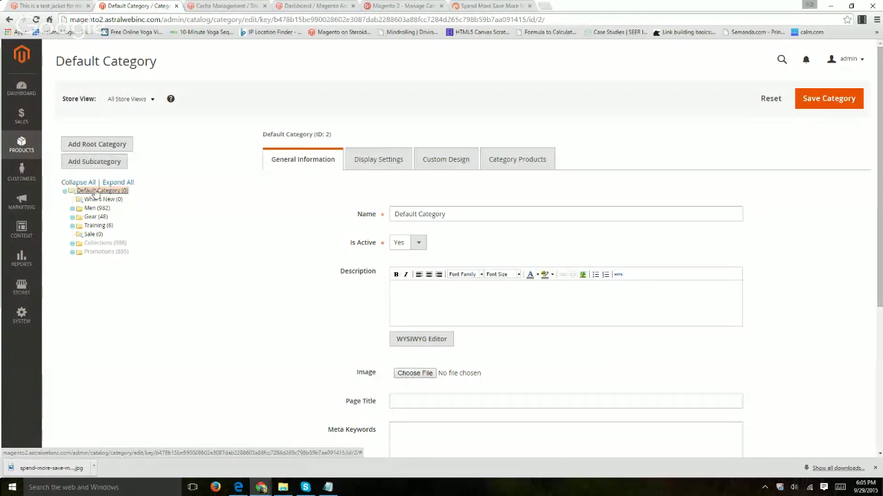
click(100, 162)
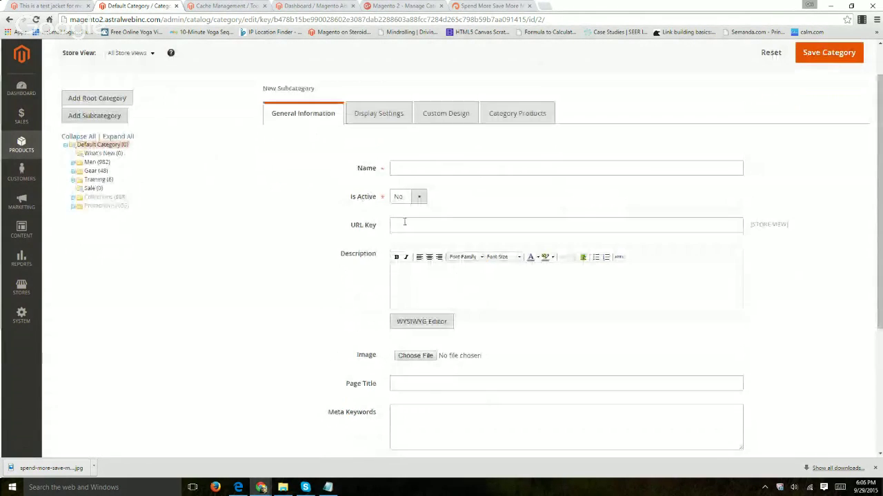
drag(374, 173, 365, 170)
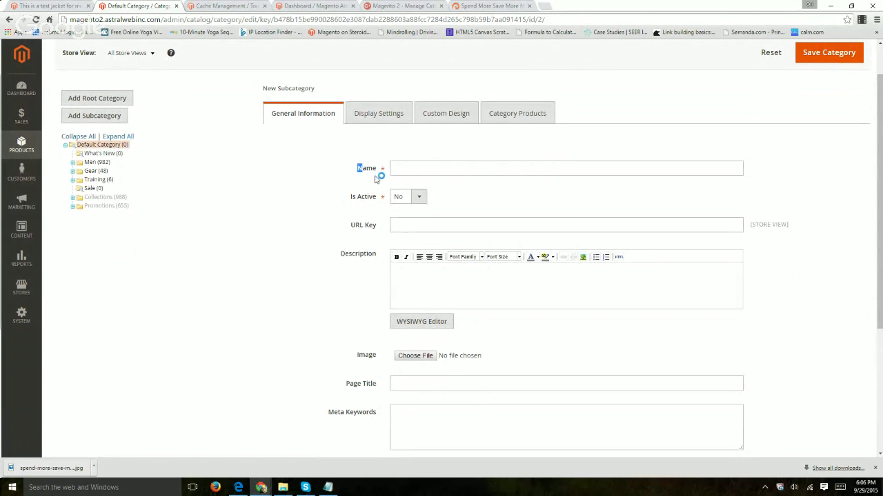
scroll(321, 241, down, 5)
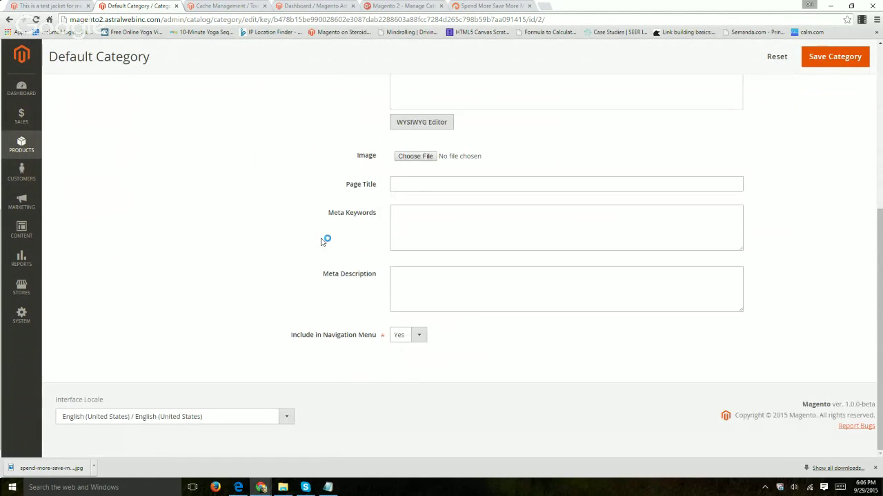